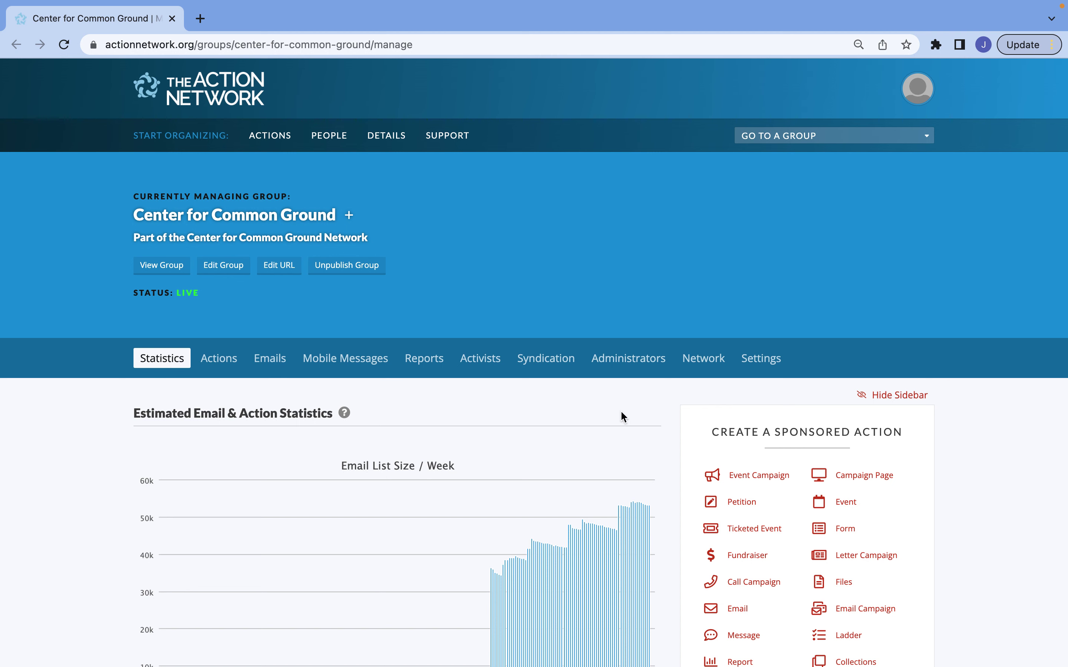
Start a new event and title it 'Phone Bank with Us, August 28th'
scroll(643, 410, down, 3)
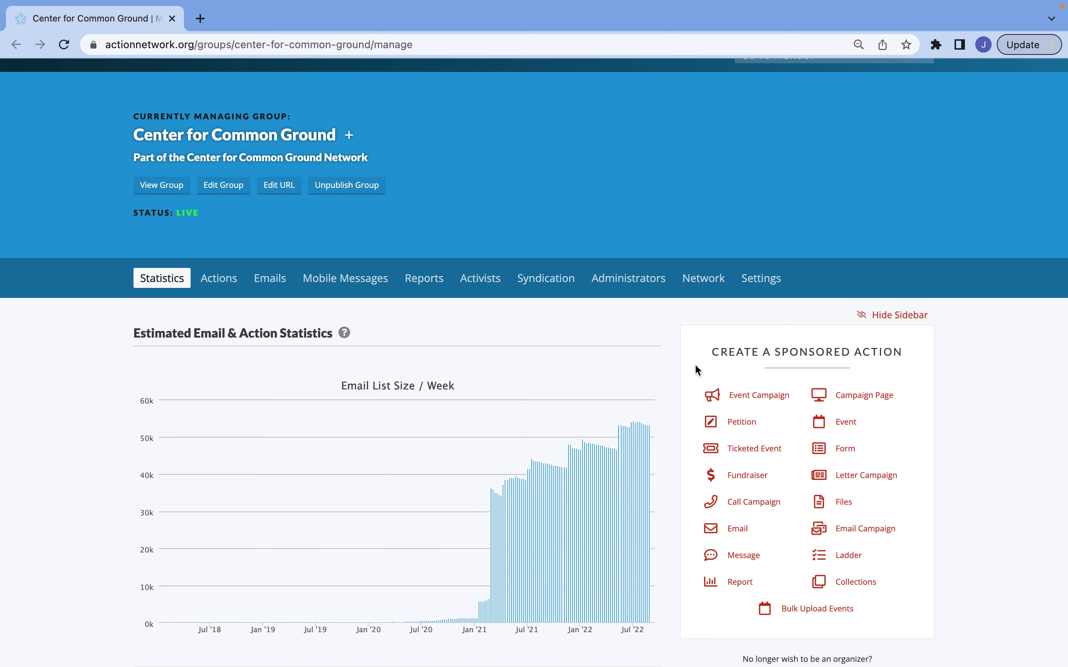
click(844, 426)
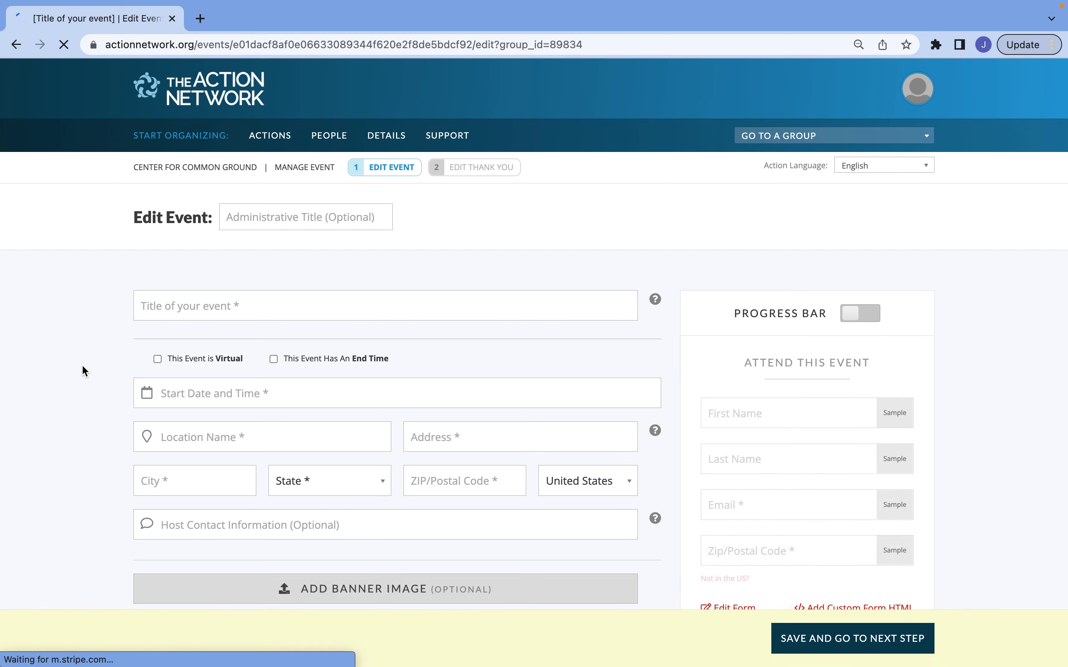
click(171, 305)
text(Phone B)
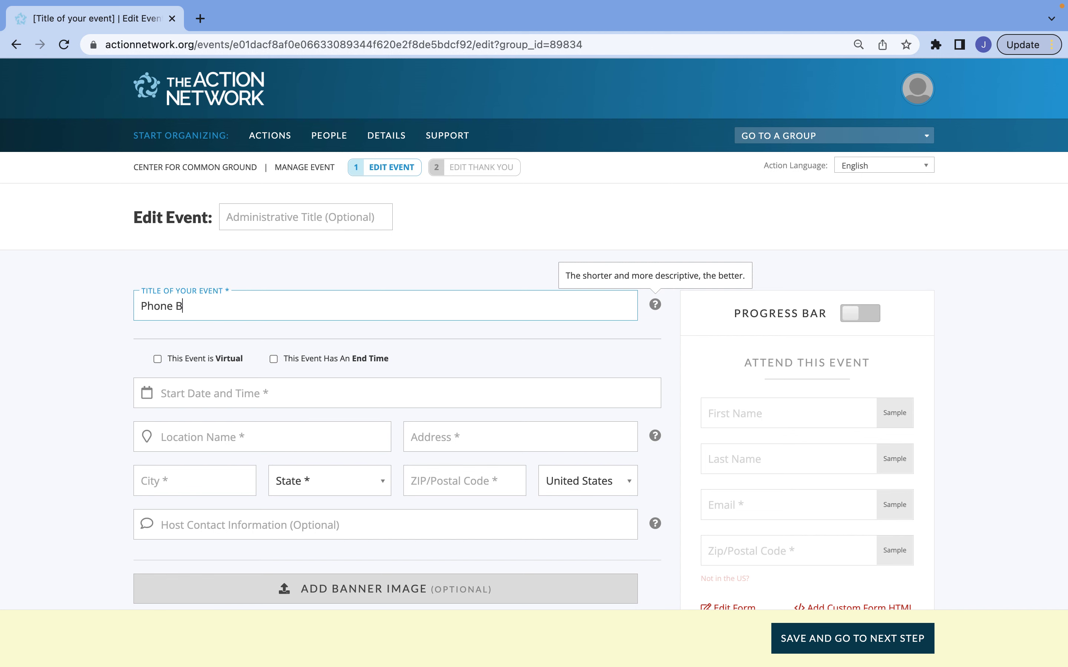
text(ank with Us, August 28th)
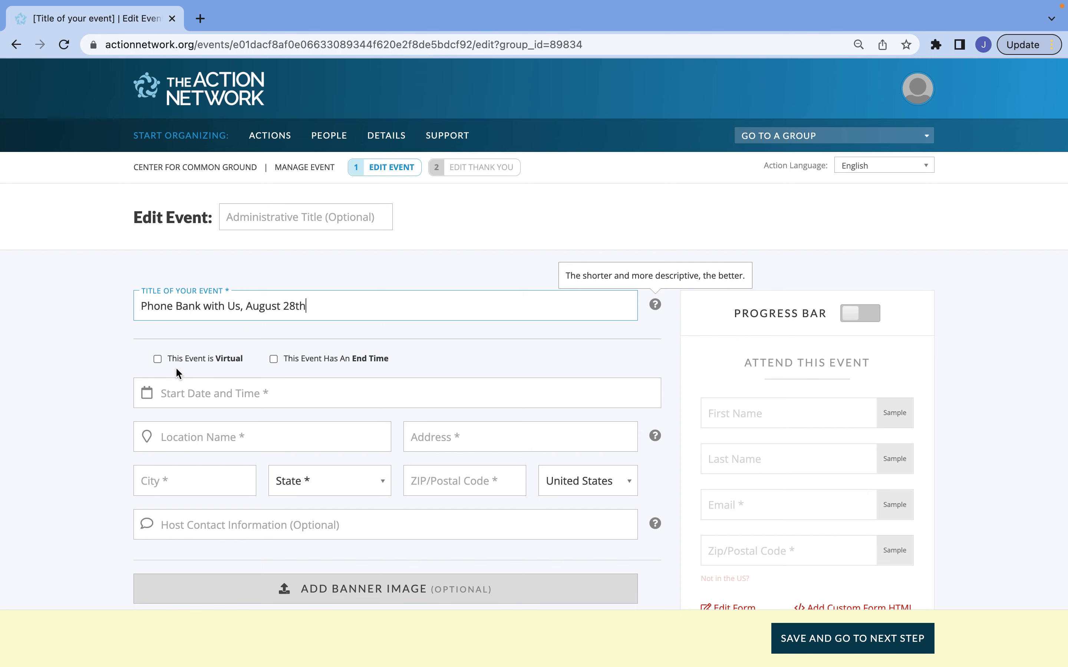
scroll(94, 398, down, 3)
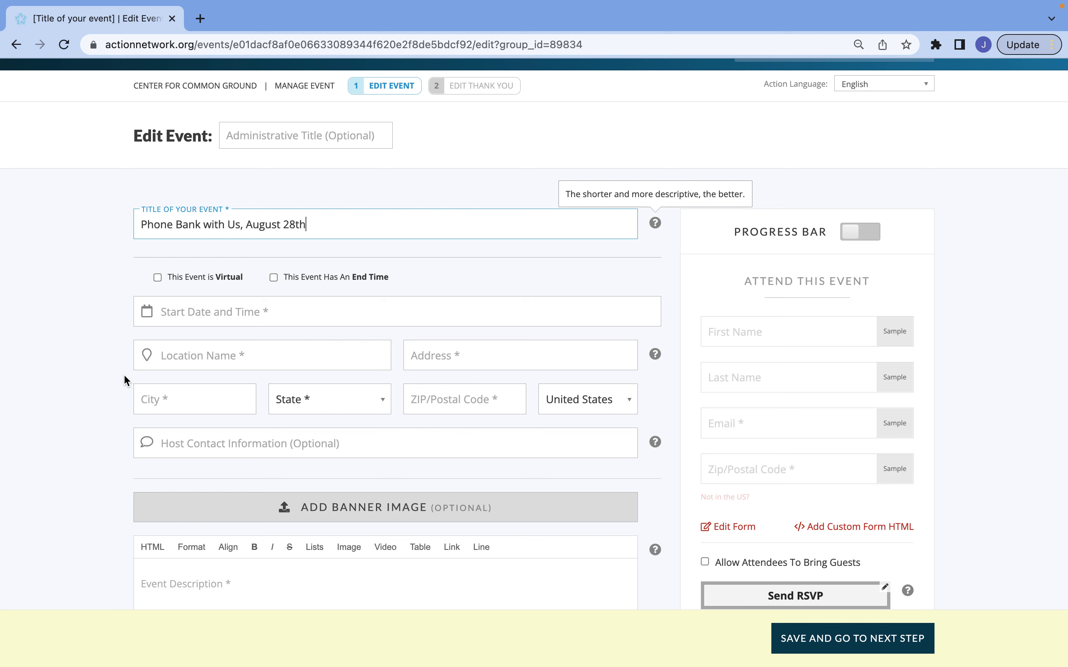
Mark the event as virtual and set its start to August 28 at 4:00 PM
click(158, 278)
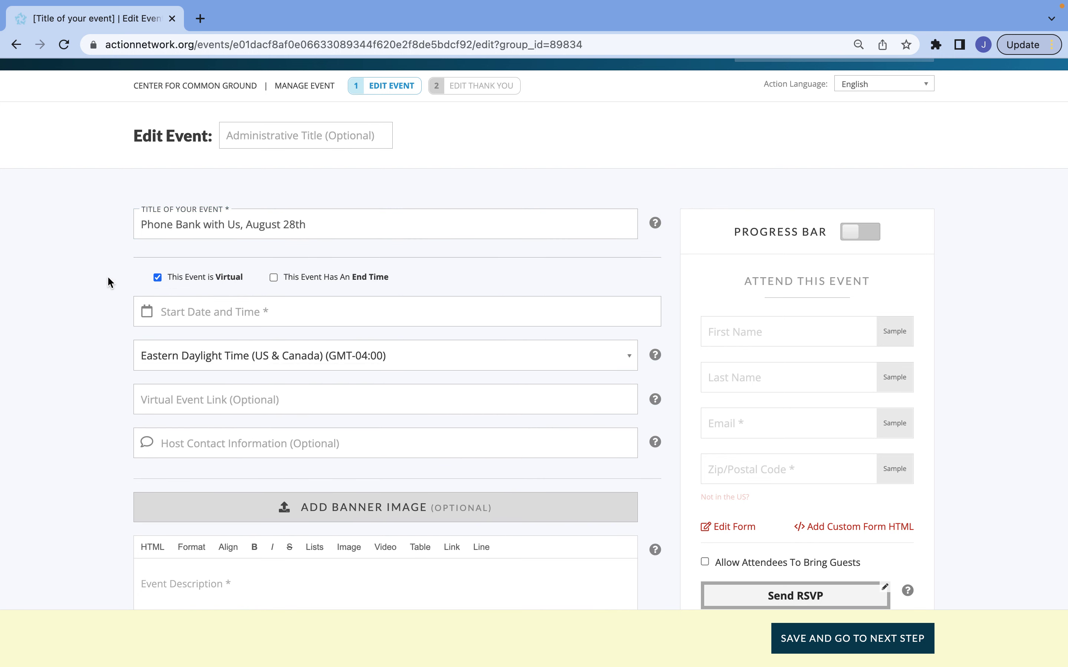
click(203, 316)
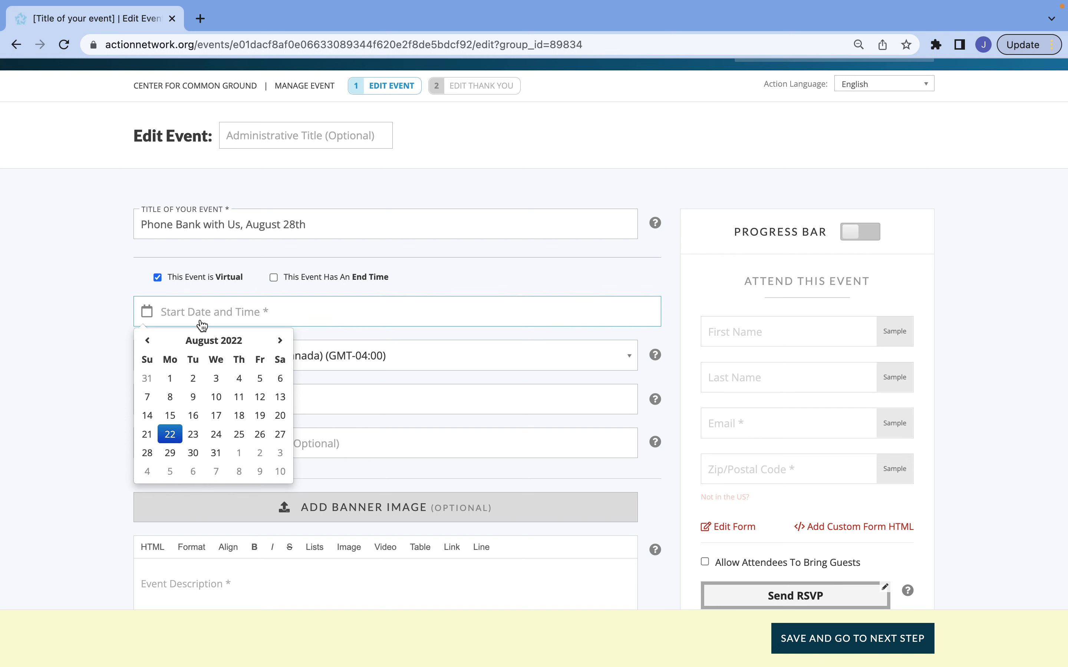
click(147, 453)
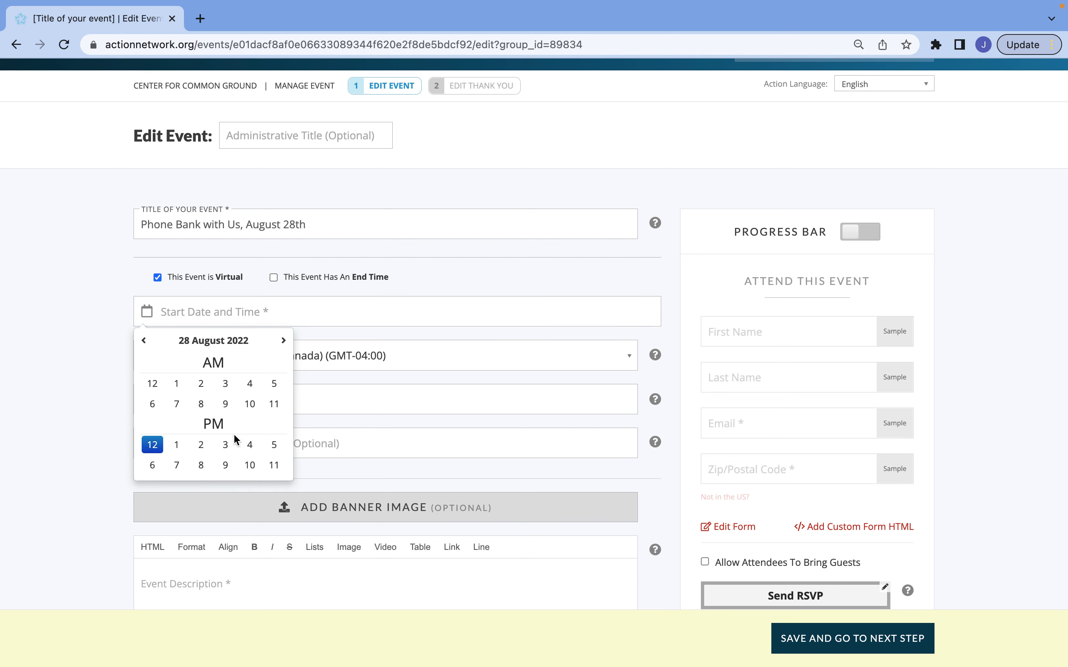
click(249, 444)
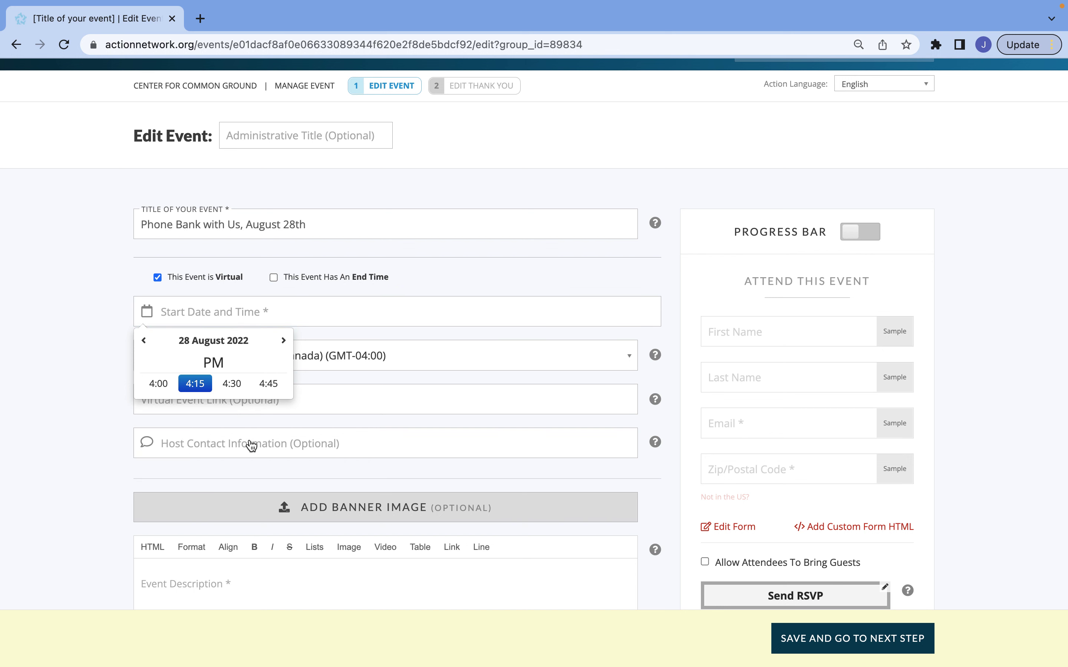
click(152, 382)
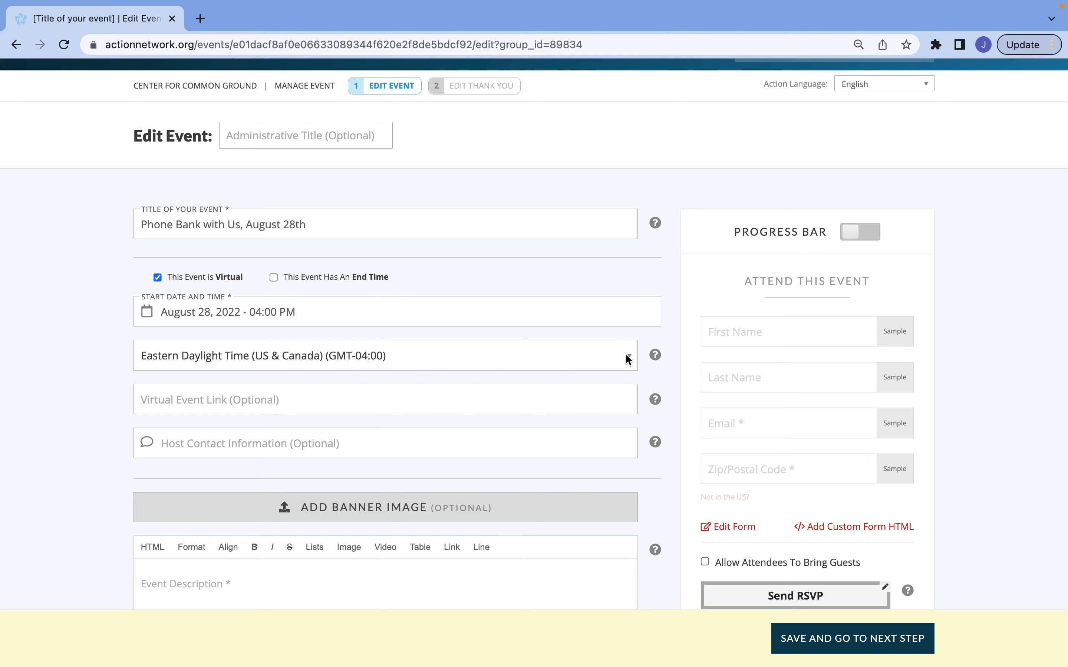
Set the event's time zone to Eastern Standard Time
click(625, 356)
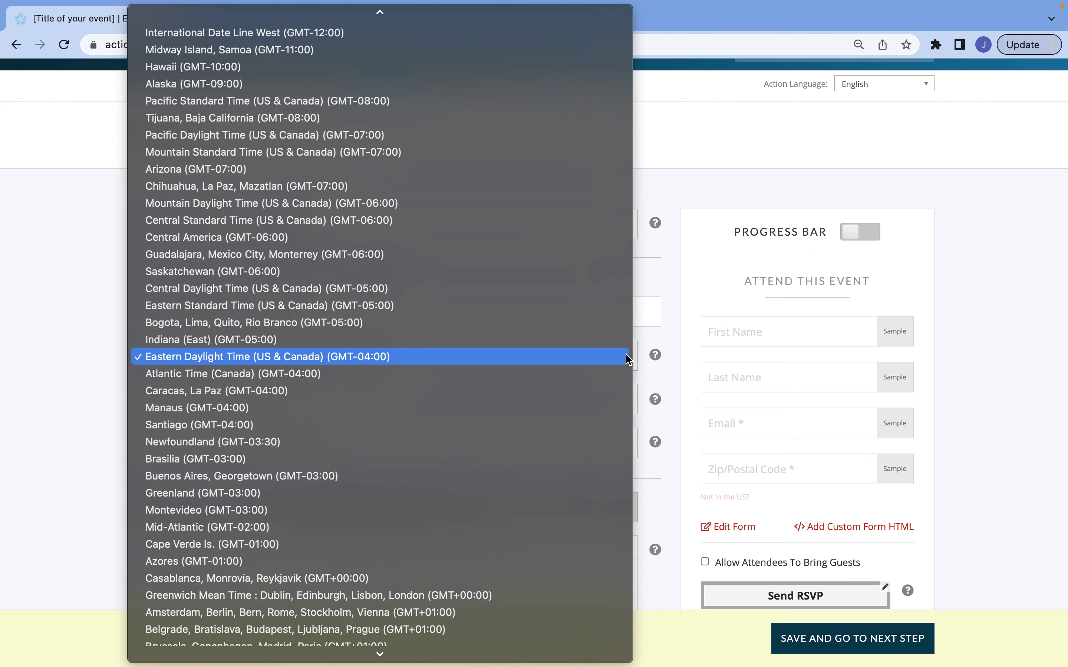
click(605, 314)
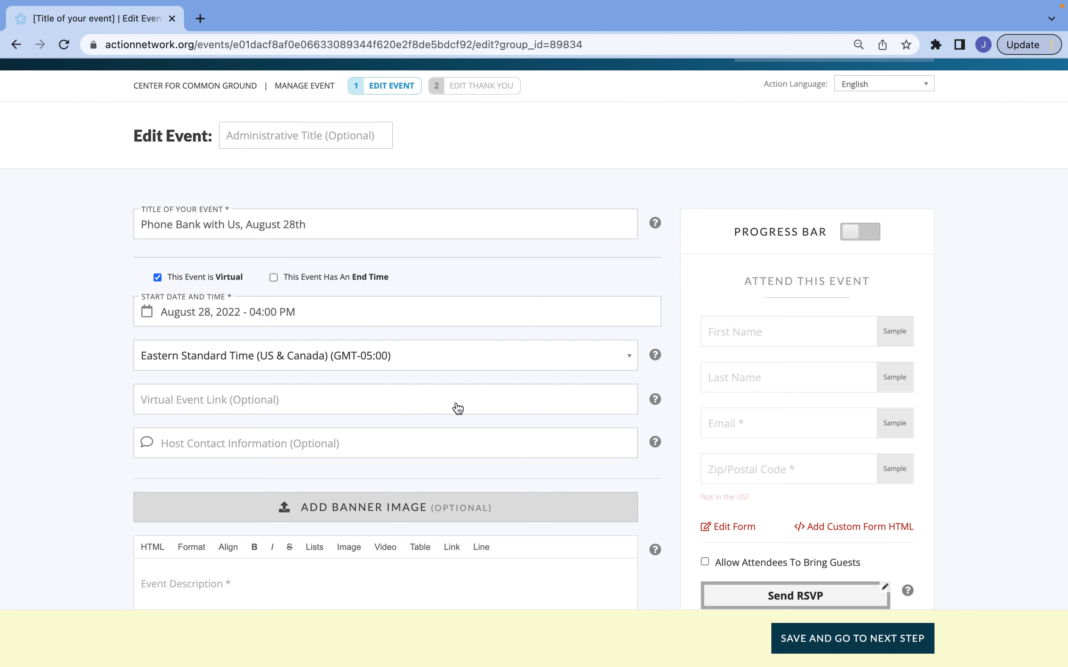
scroll(458, 408, down, 3)
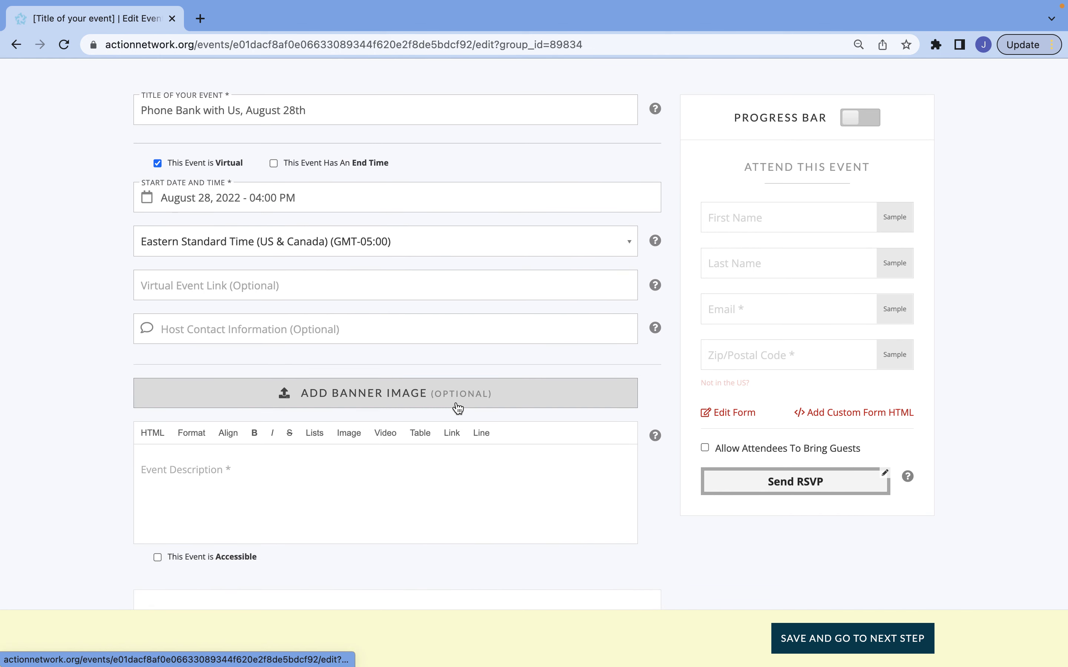
click(455, 290)
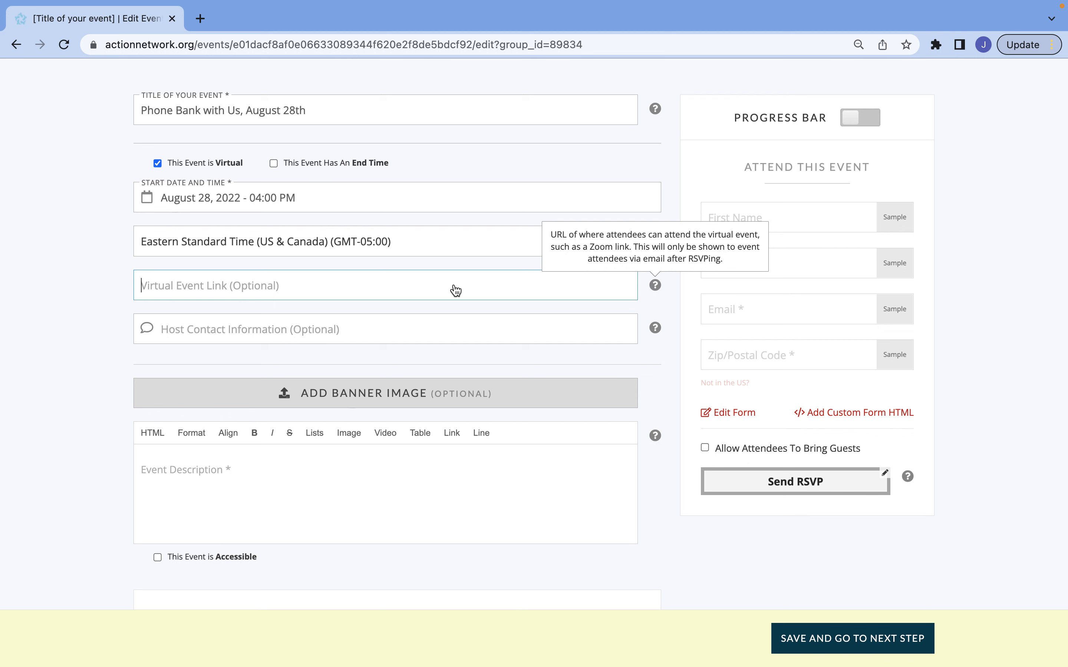
Enter the host's e-mail address in the Host Contact Information field
click(484, 336)
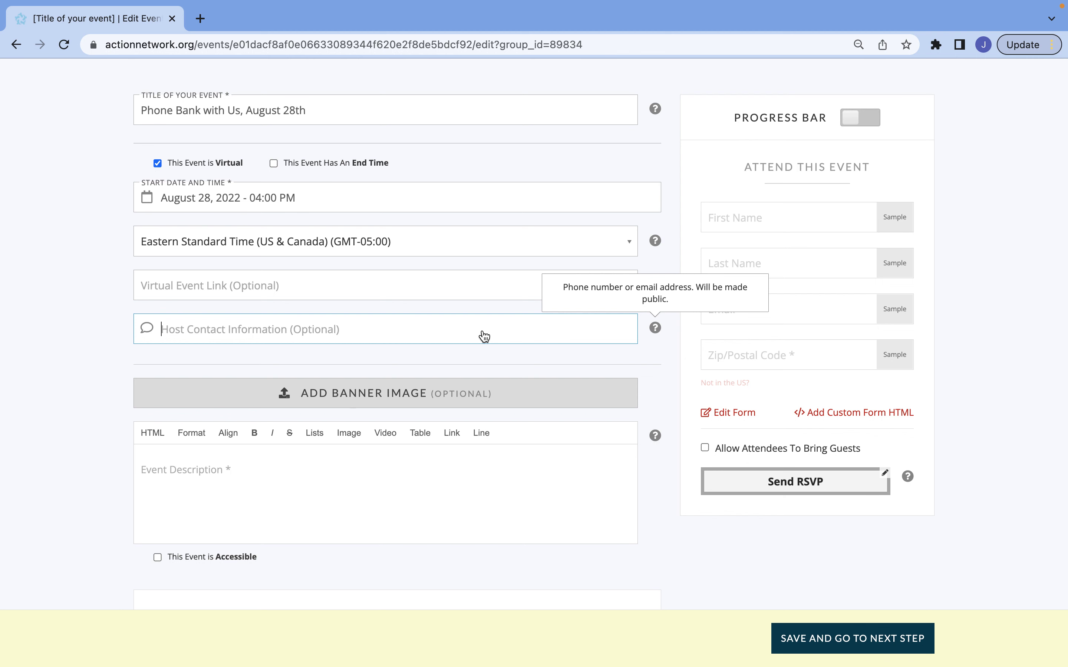
click(23, 385)
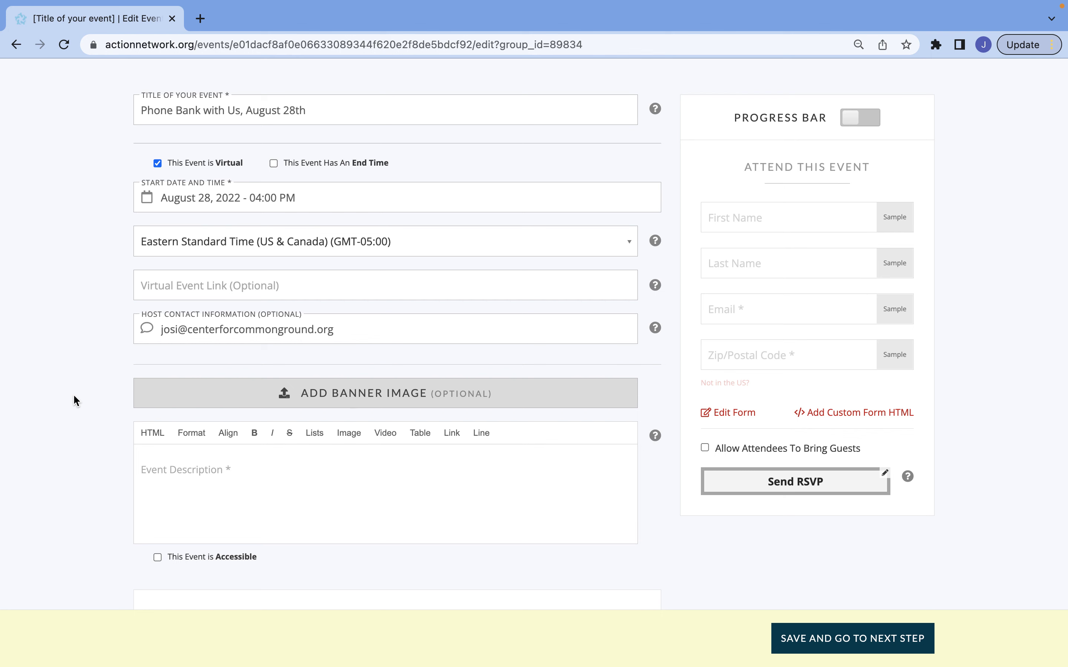
scroll(190, 477, down, 3)
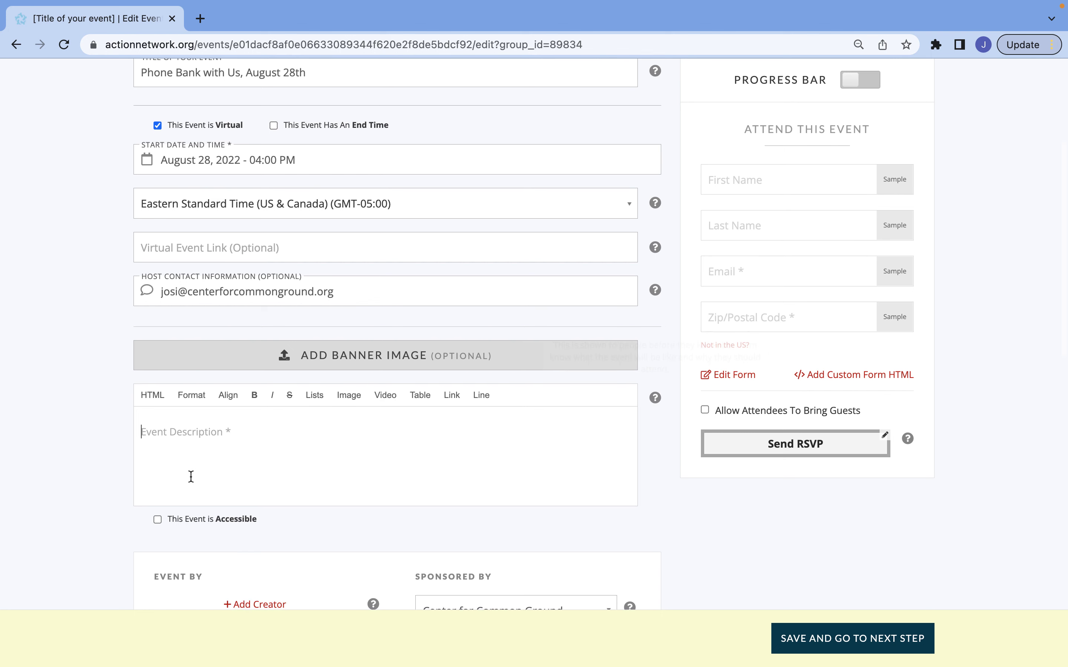
Write 'Make calls to Black voters!' in the Event Description editor
click(181, 419)
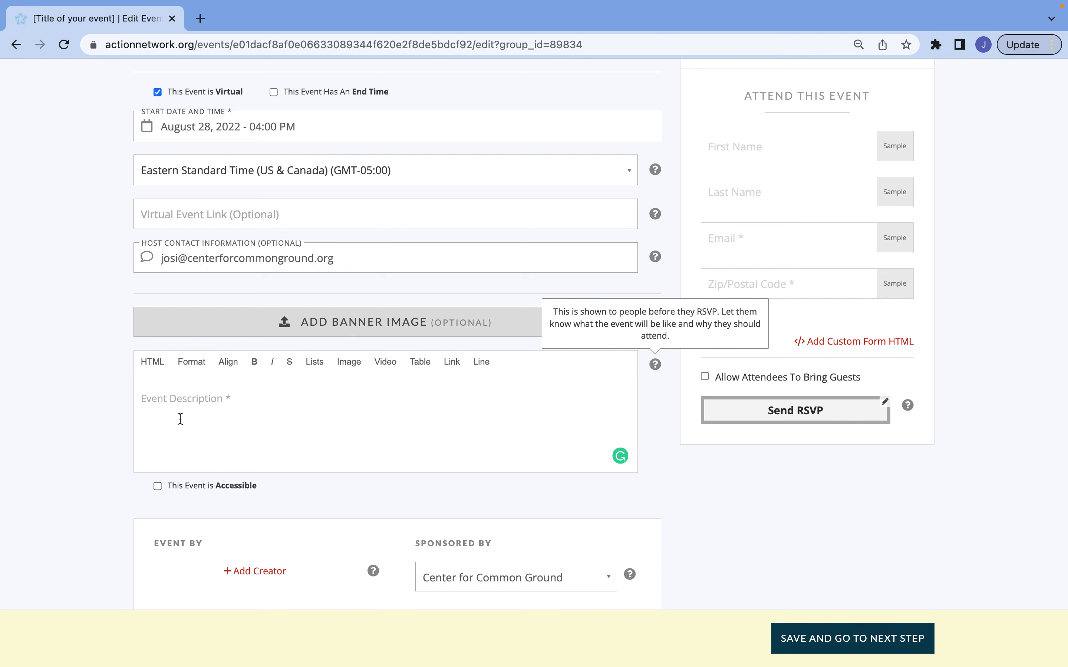
click(181, 419)
text(Make calls)
text( to Bl)
text(ackie)
key(BackSpace)
key(BackSpace)
key(BackSpace)
text(k voters!)
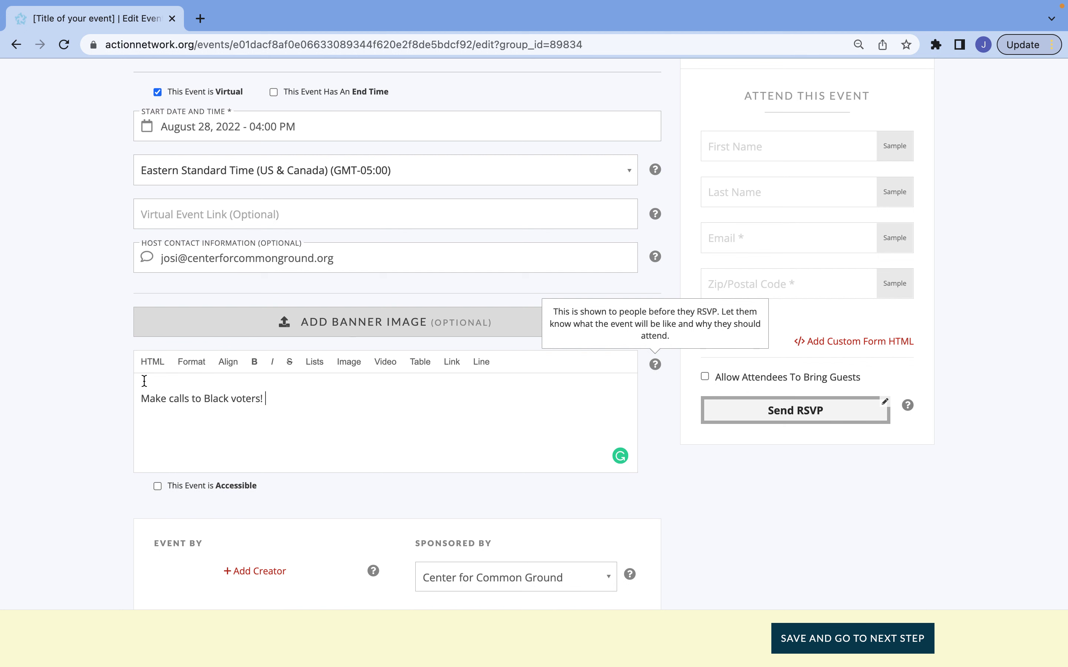
click(139, 400)
Format the 'Make calls to Black voters!' description line as Heading 3
drag(140, 400, 269, 400)
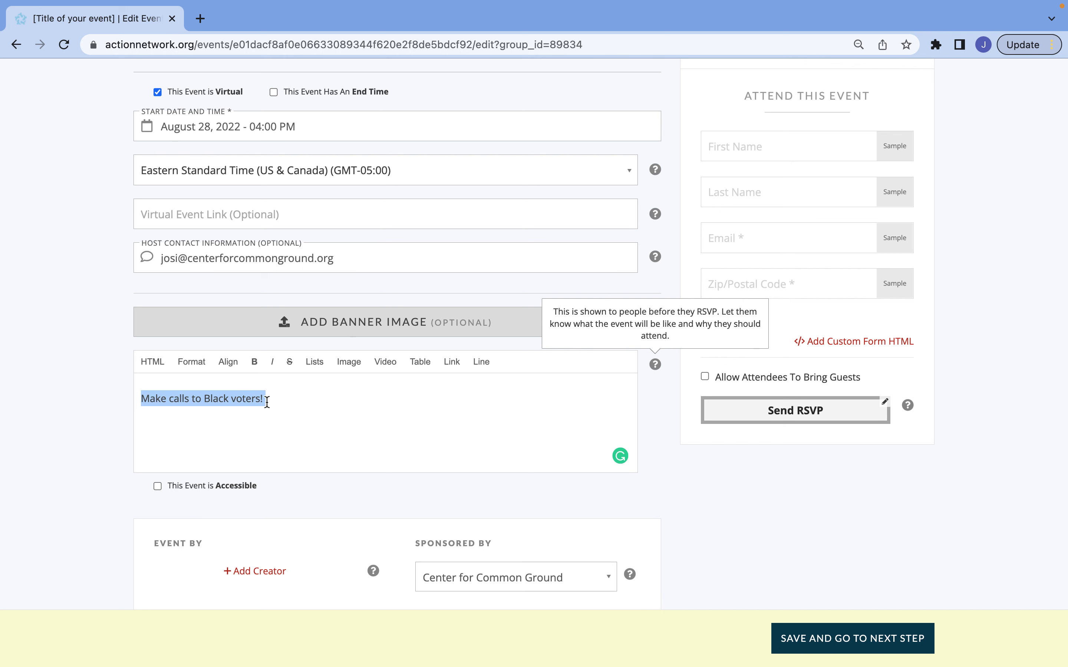
click(192, 367)
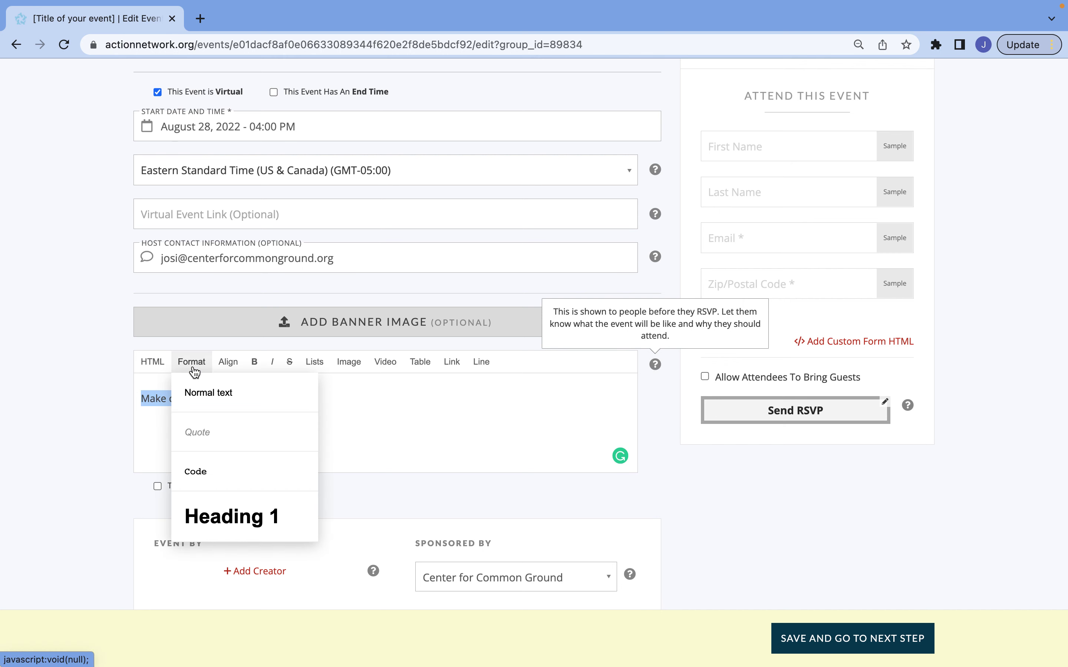
scroll(214, 429, down, 3)
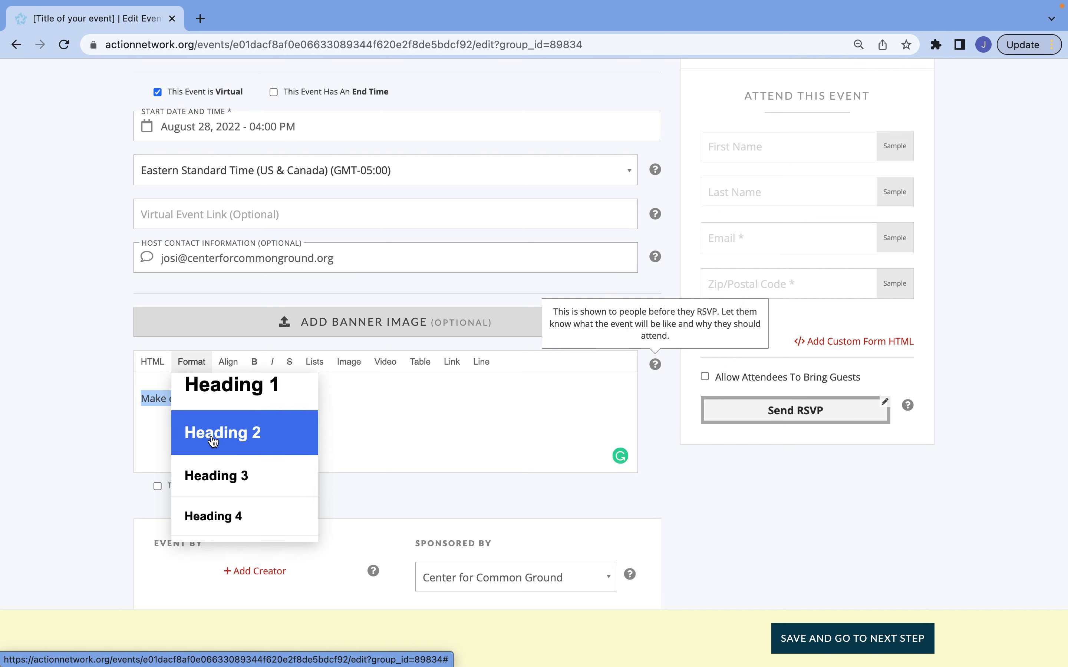
scroll(214, 441, down, 2)
click(215, 408)
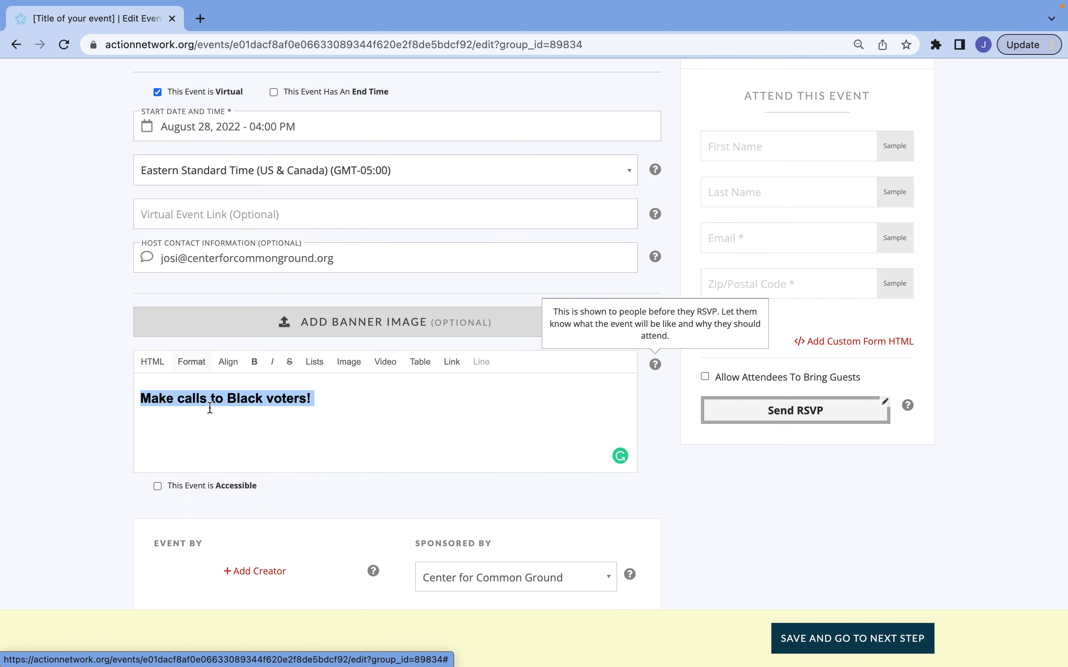
click(357, 410)
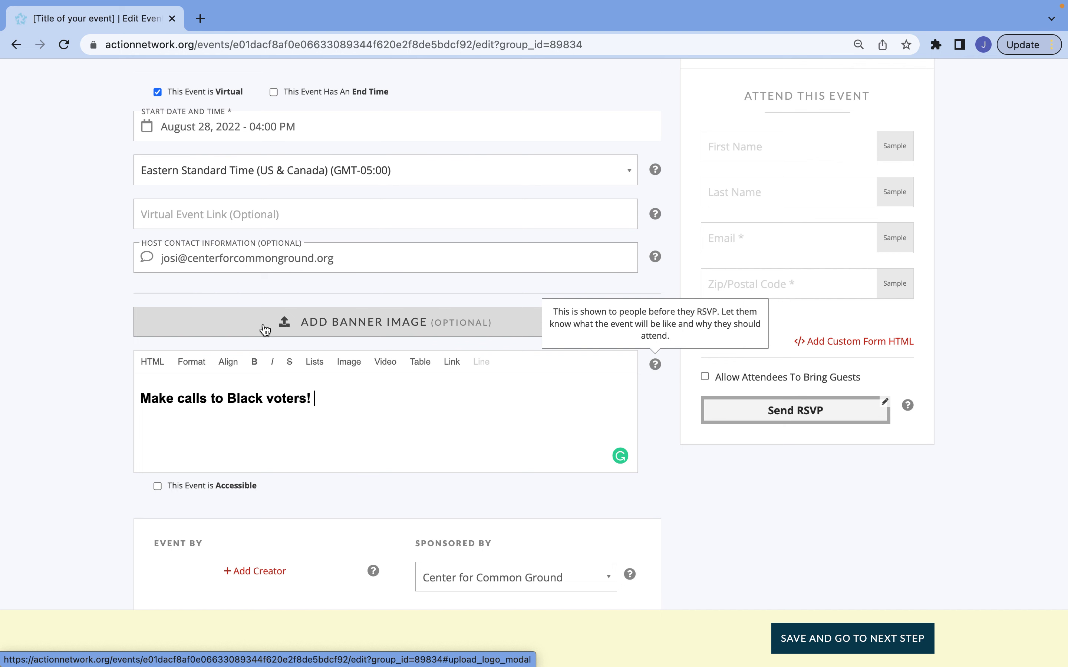
Upload ACTIONNETWORK.png as the banner image with alt text 'Get Out the Vote!'
click(265, 330)
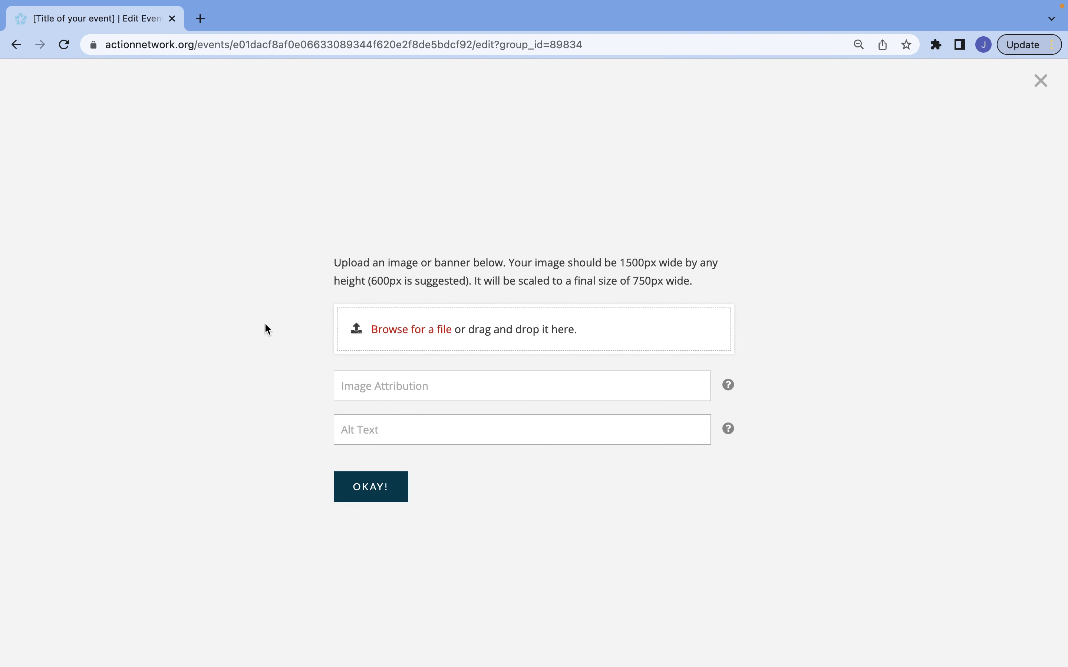
drag(336, 263, 710, 281)
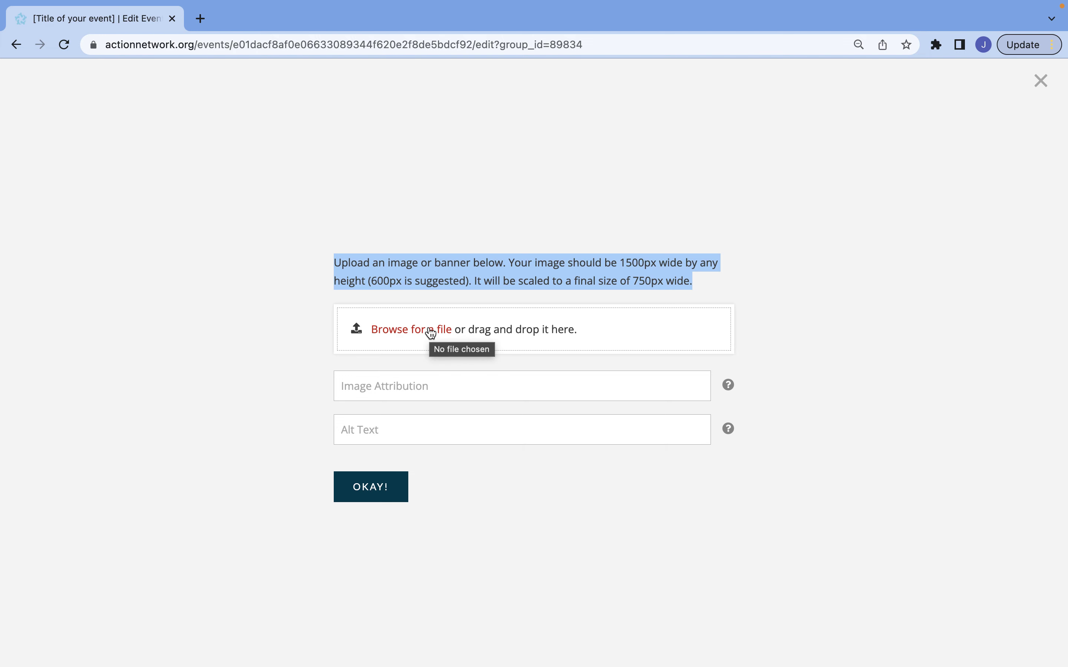
click(431, 333)
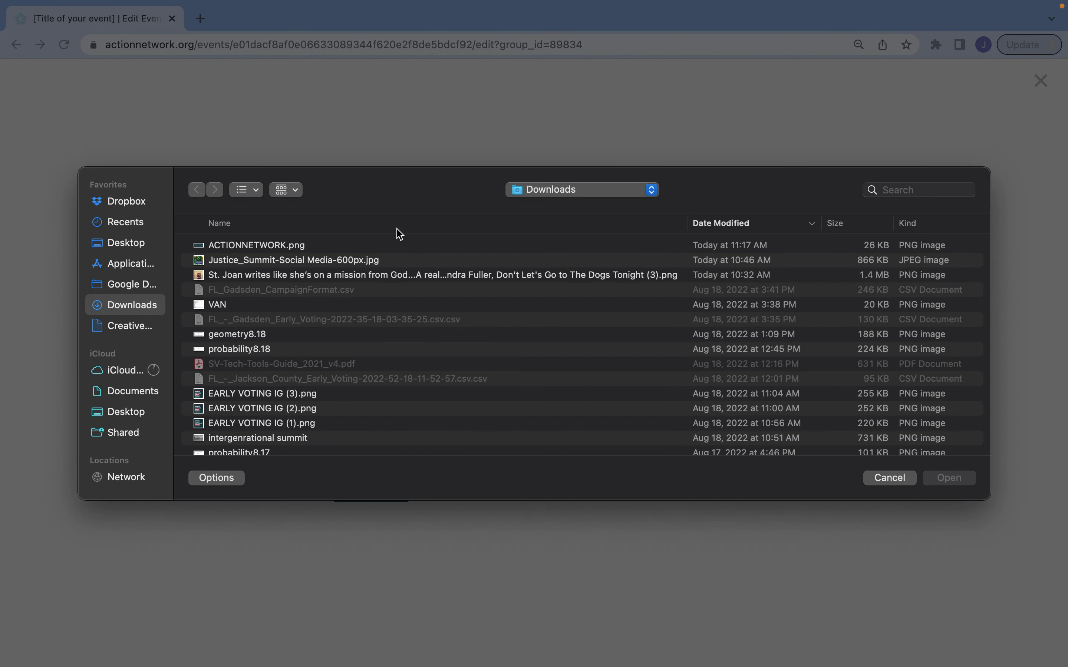
click(399, 246)
double_click(399, 245)
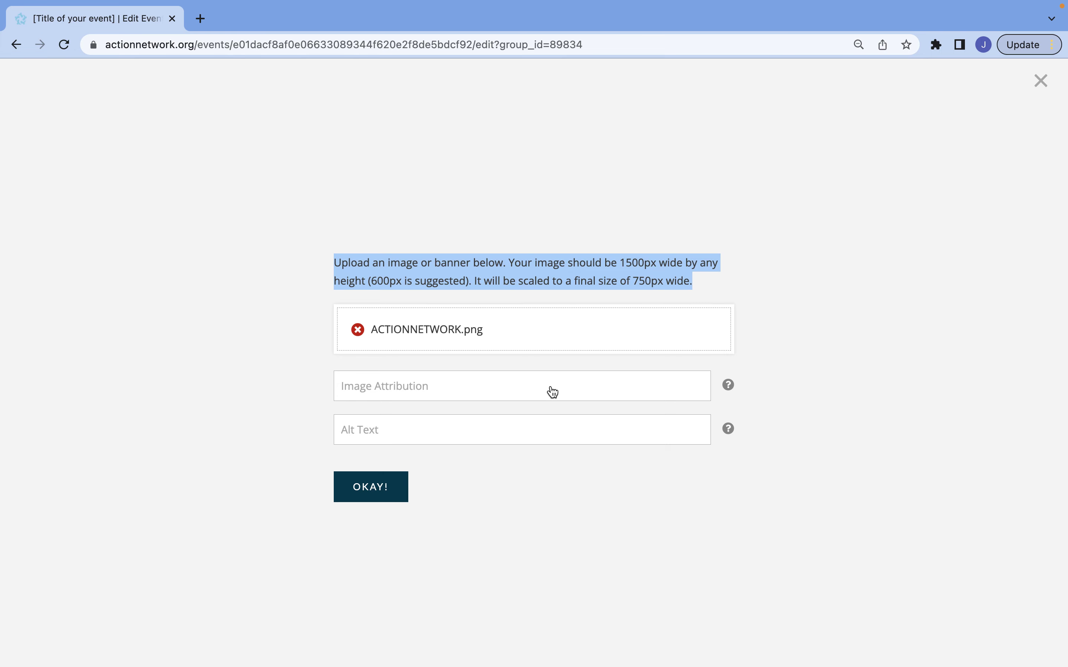
click(524, 438)
text(Get Out the Vote!)
click(376, 490)
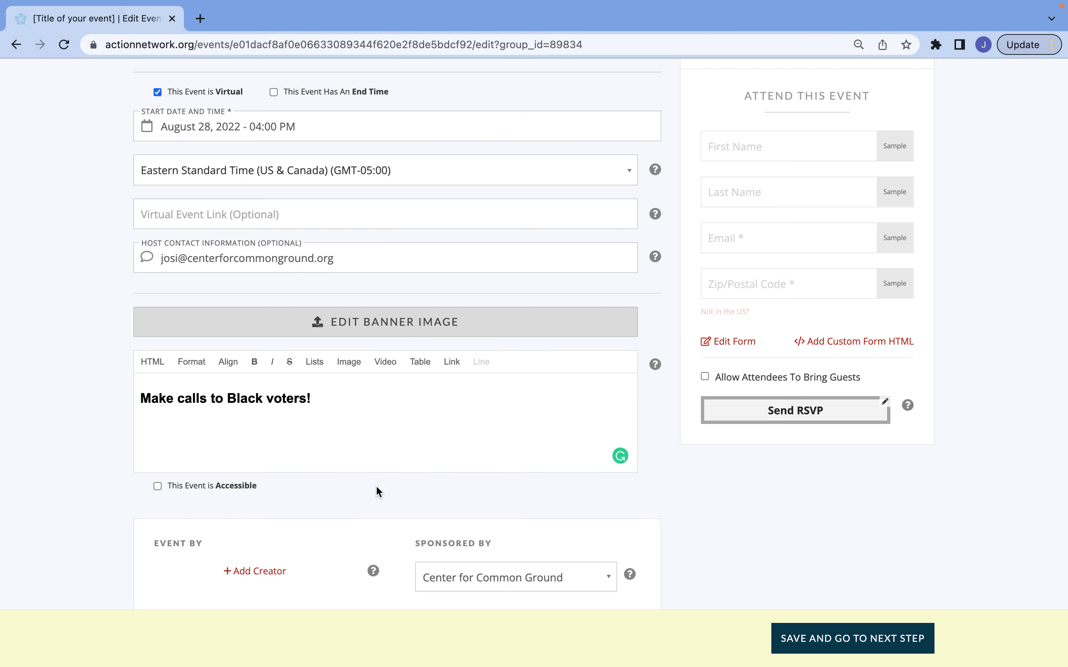
Leave 'This Event is Accessible' unchecked so the event is marked not accessible
scroll(375, 485, down, 3)
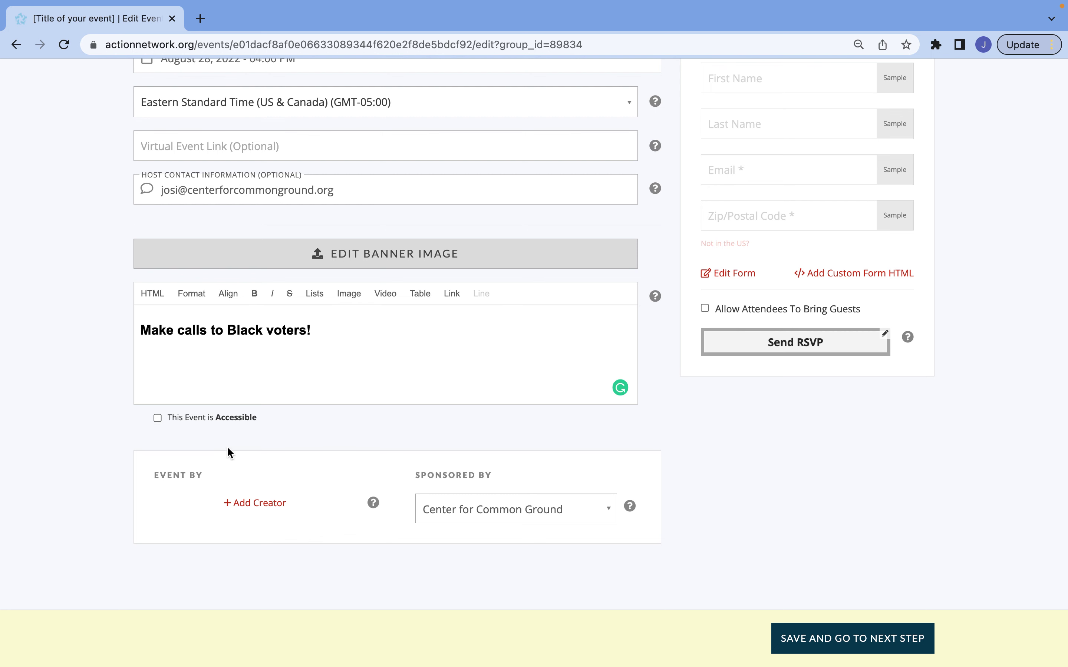
click(158, 418)
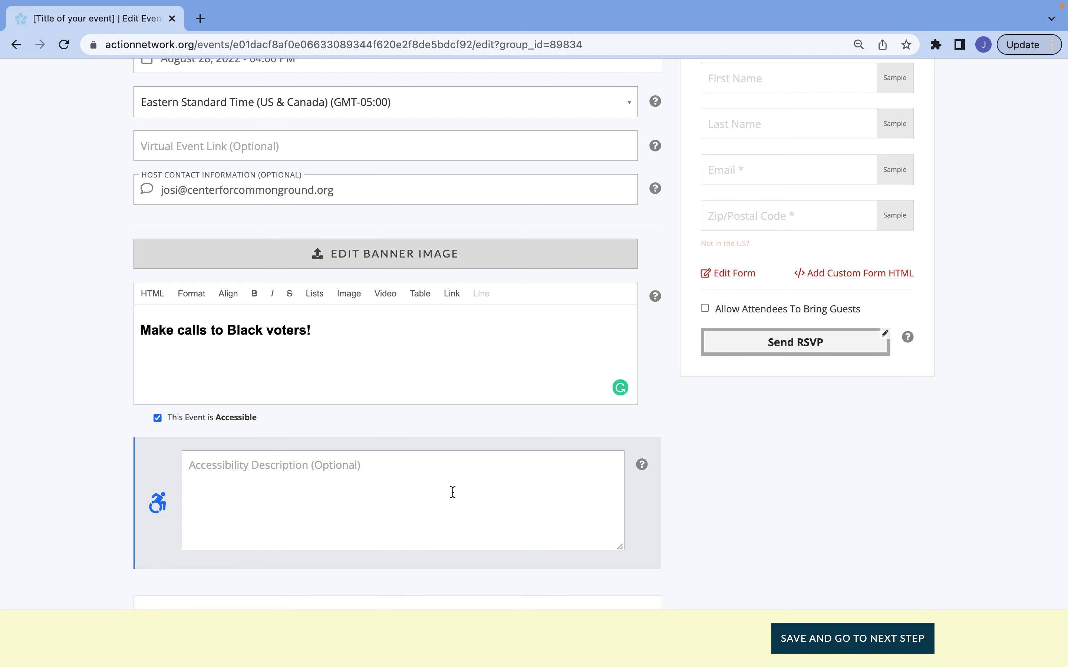
click(164, 419)
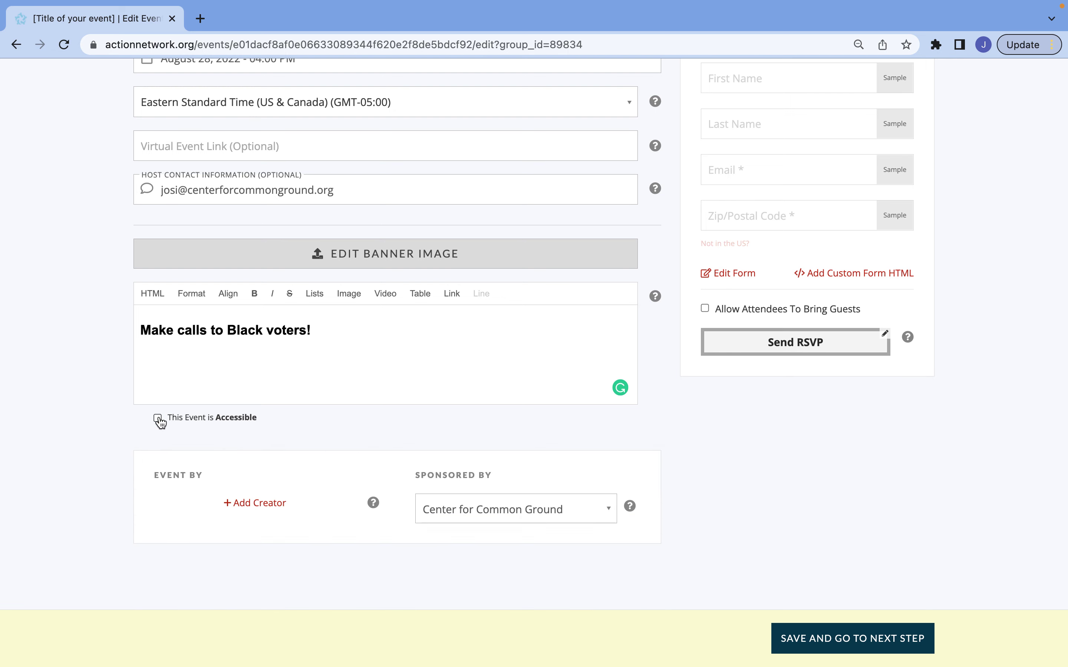
scroll(423, 381, up, 5)
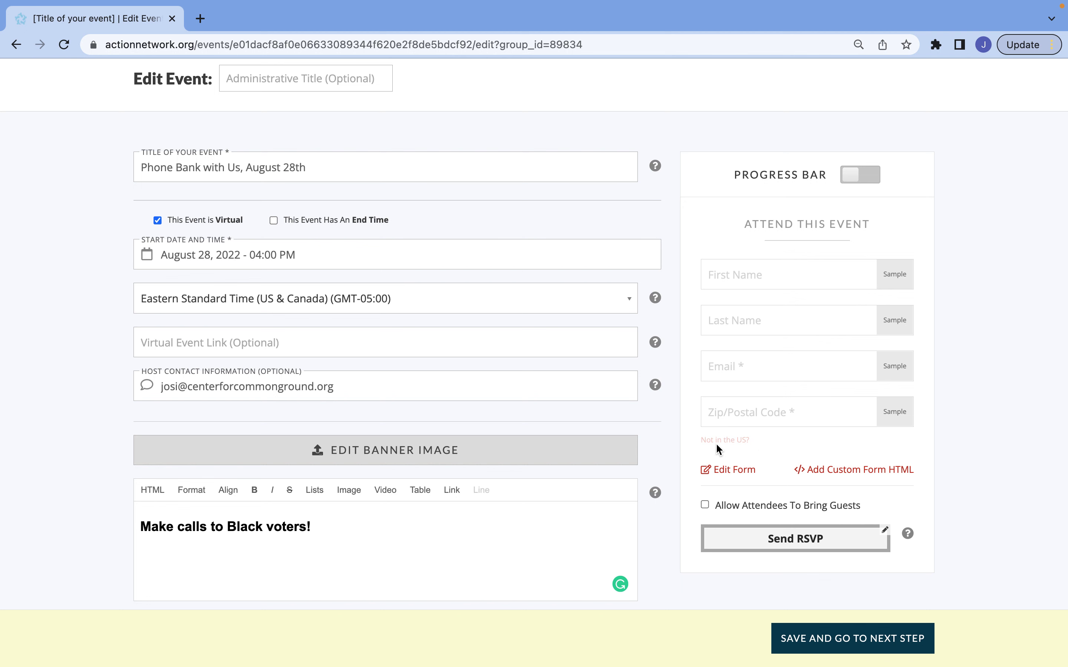
click(732, 472)
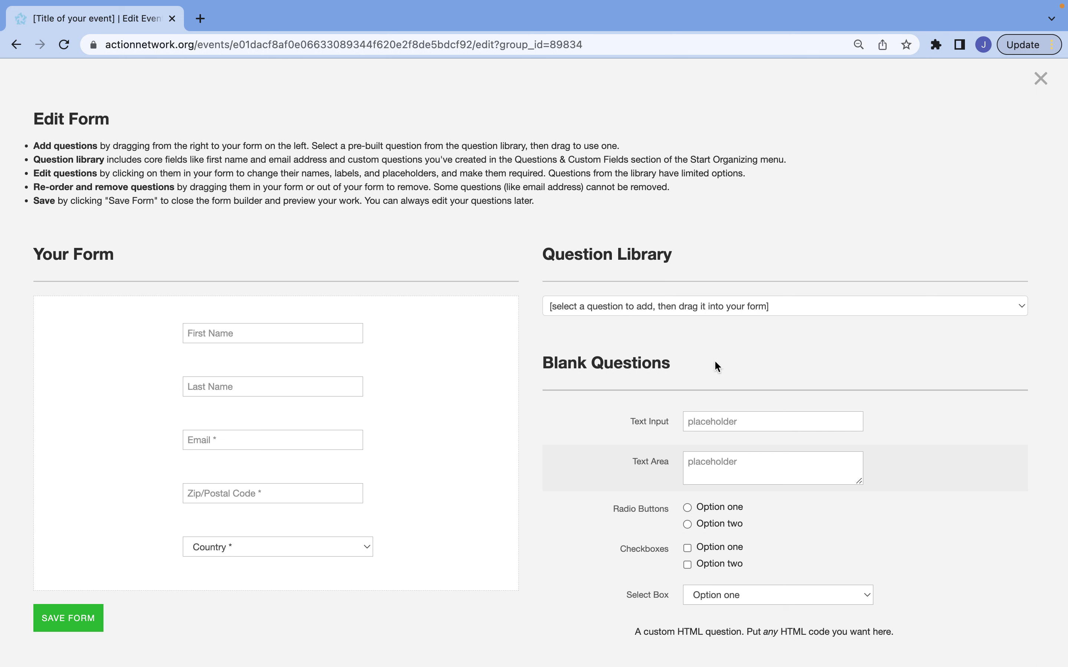
Browse the Question Library list and close it without adding a question
click(817, 311)
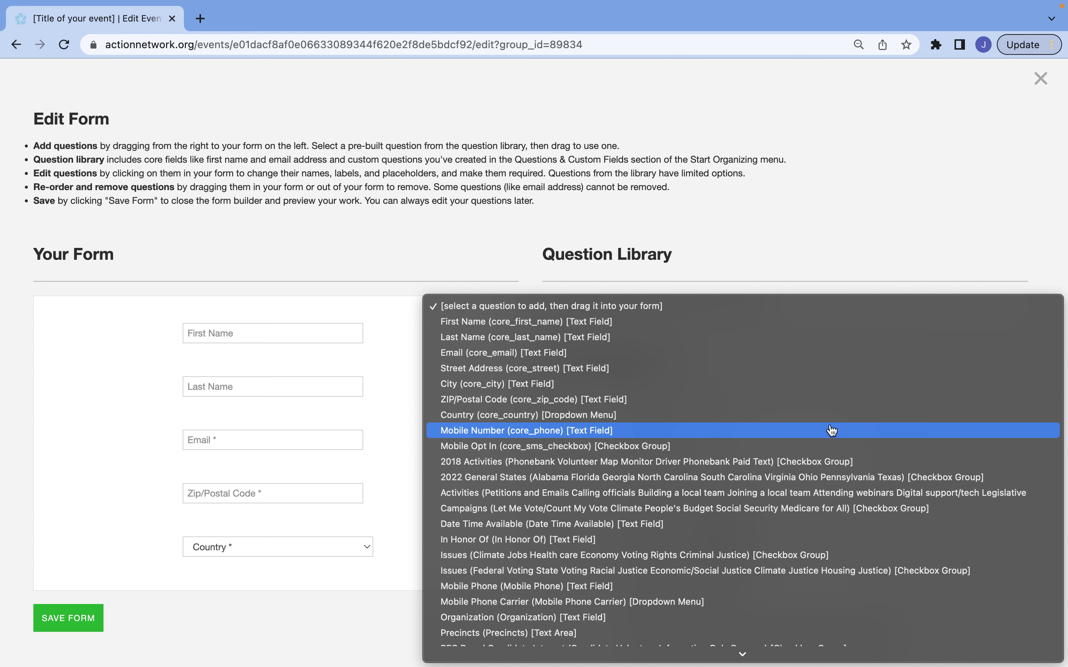
scroll(834, 410, down, 3)
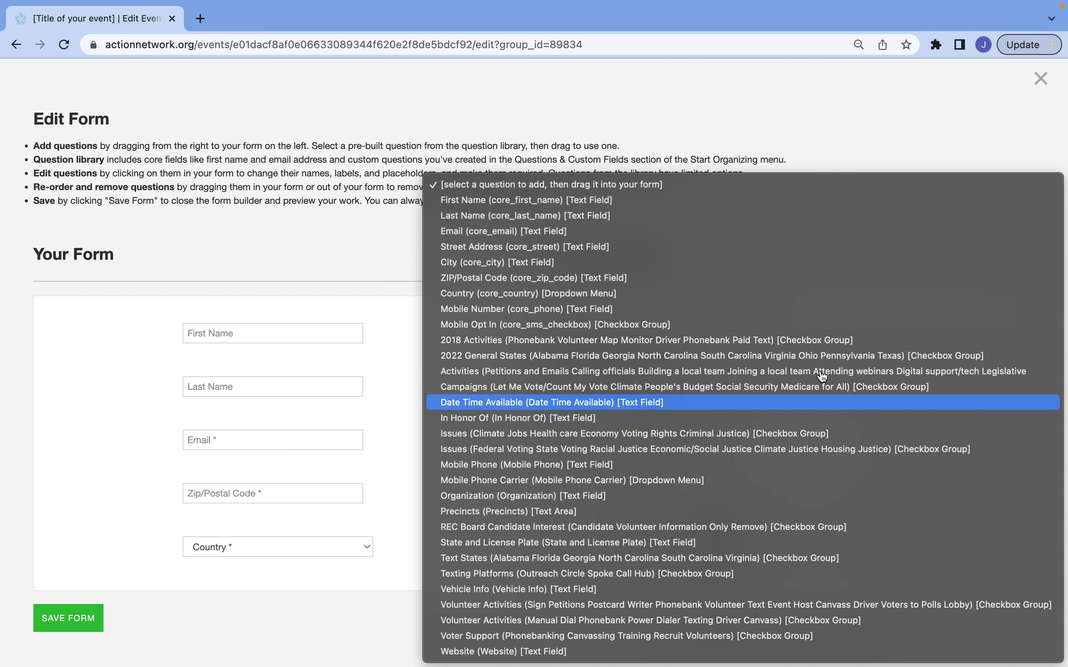
click(800, 126)
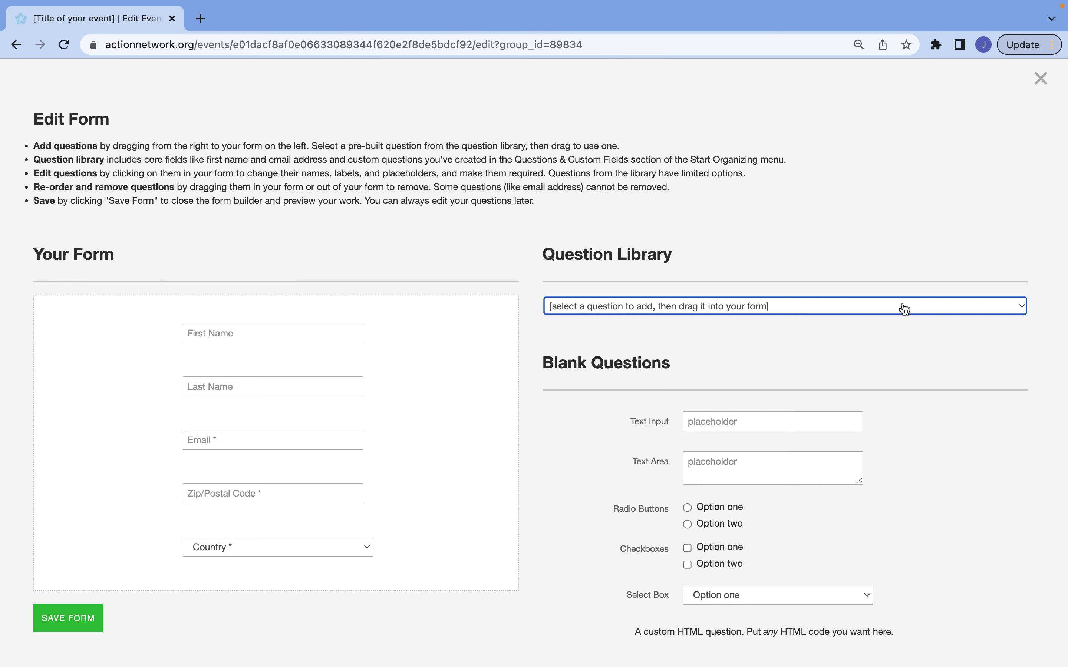
scroll(905, 310, down, 2)
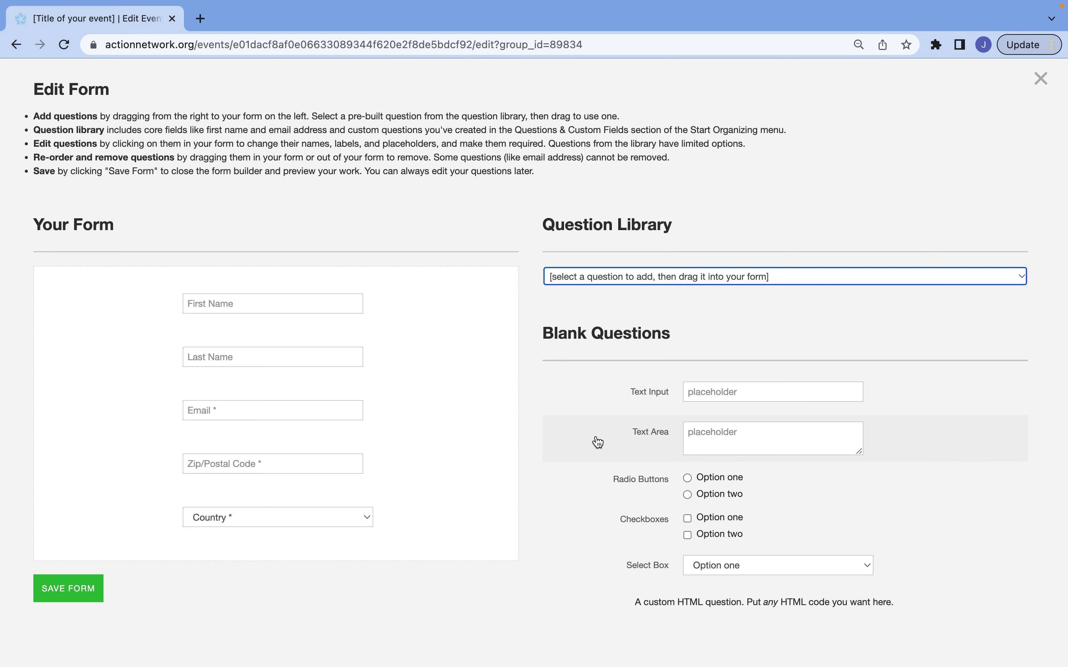
Drag a blank Text Area question onto the RSVP form below the Country field
drag(598, 442, 343, 550)
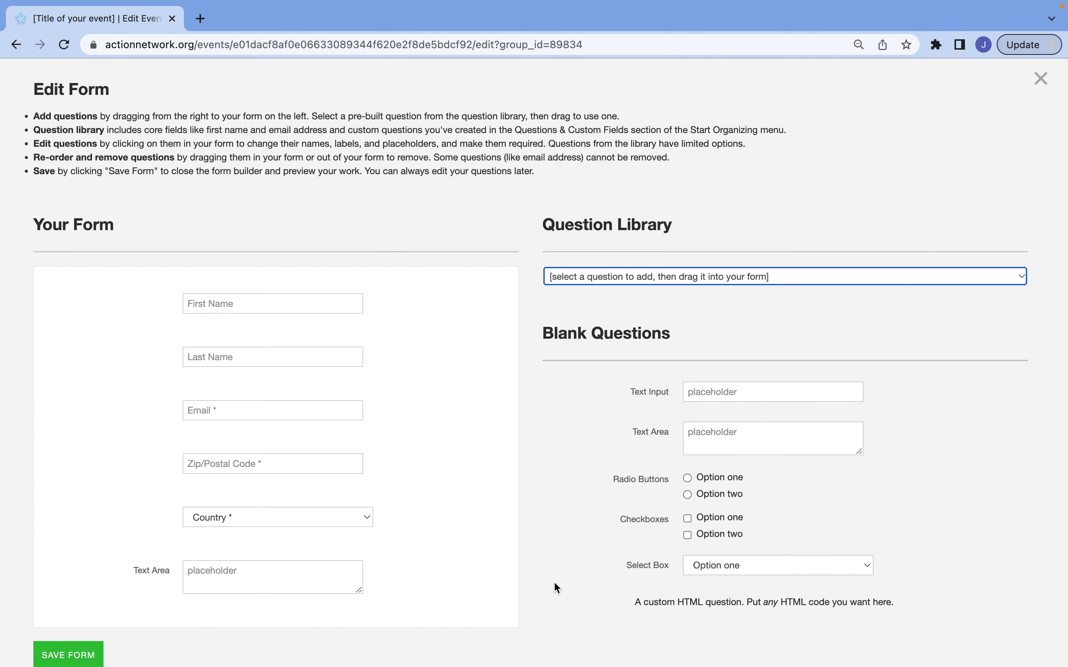
scroll(555, 579, down, 2)
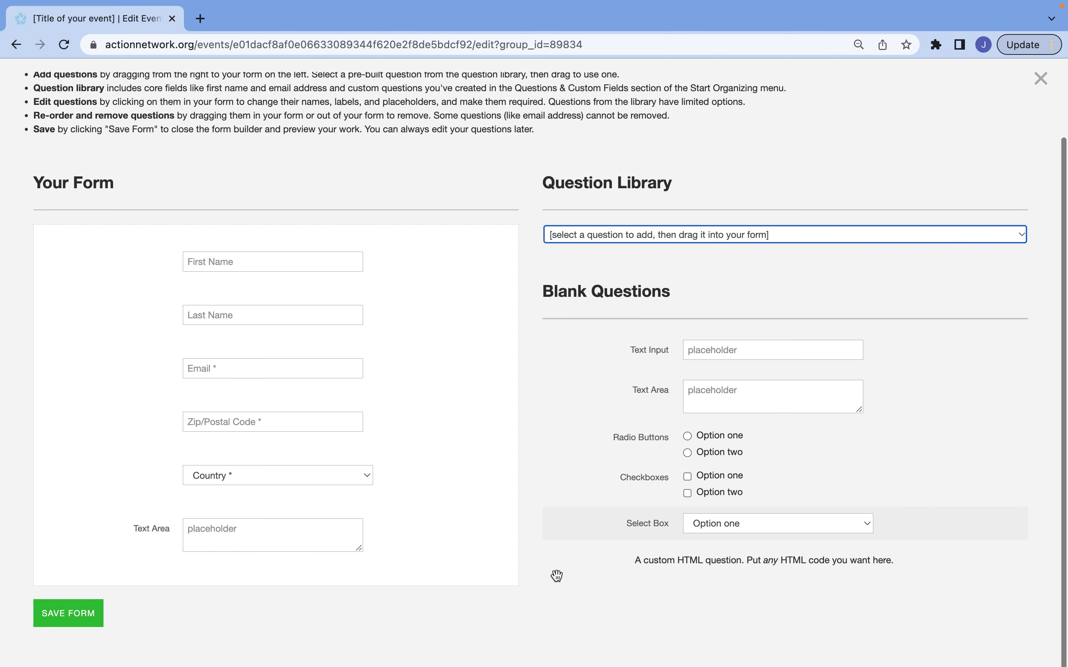
click(144, 539)
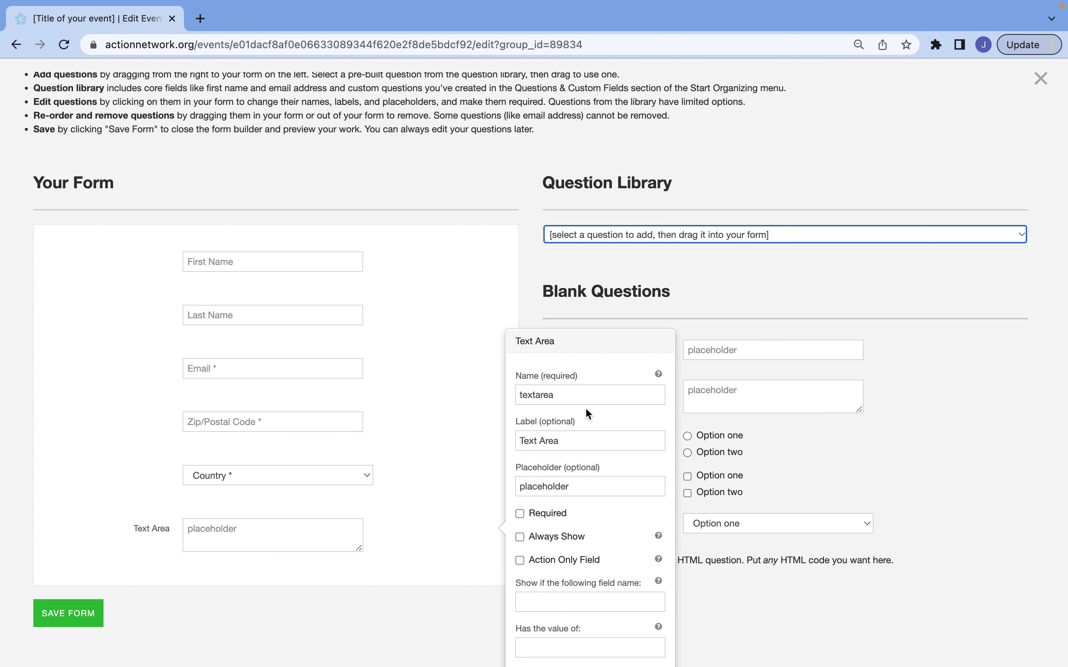
Name the text area 'Questions', label it 'Questions? Ask here:', clear its placeholder, and save
drag(571, 398, 511, 394)
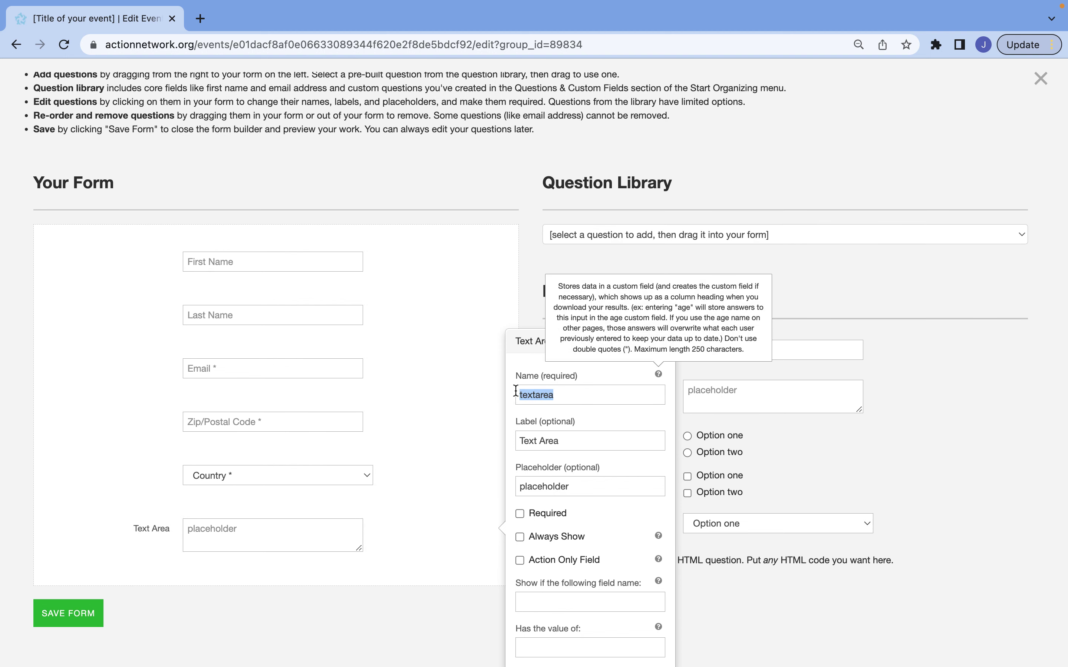
text(Questions)
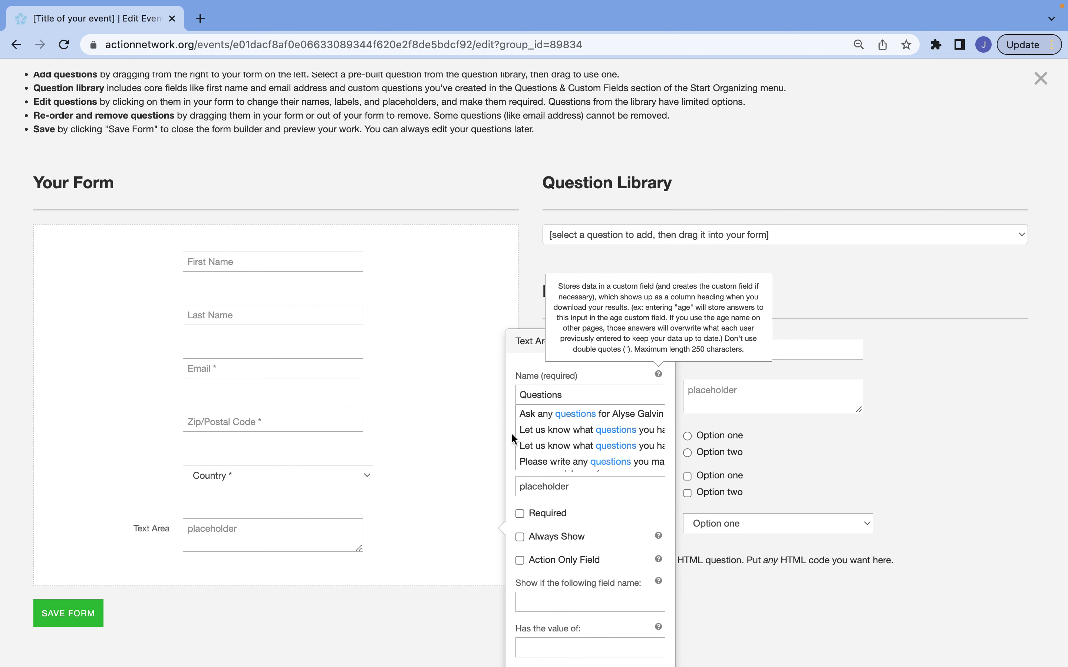
click(509, 431)
drag(559, 440, 516, 437)
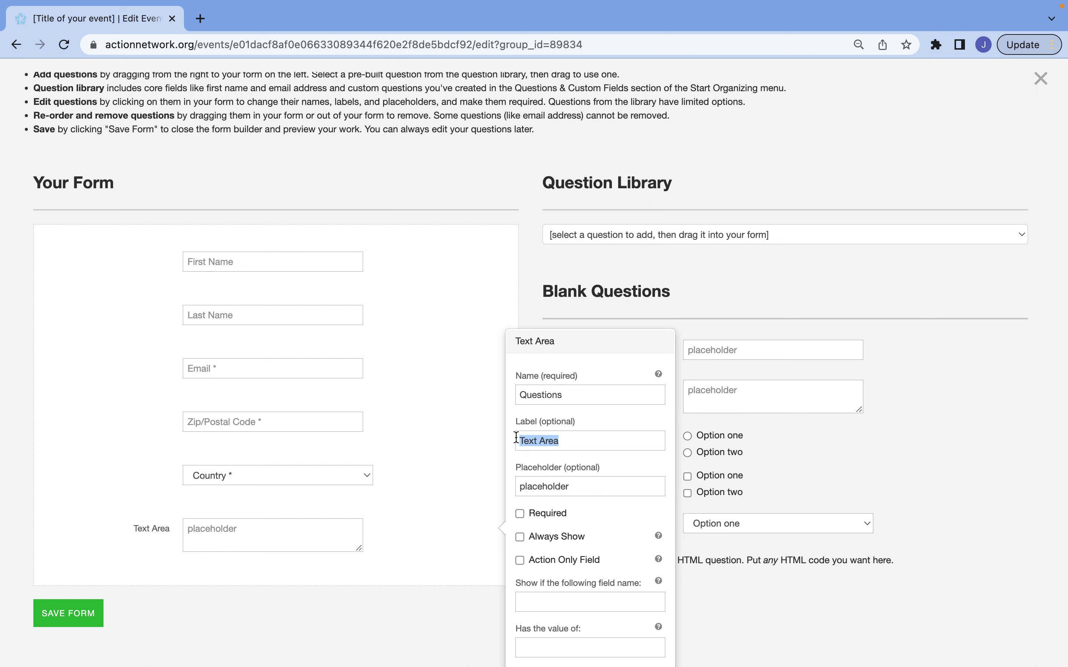
text(Questions? Ask here:)
drag(569, 486, 520, 485)
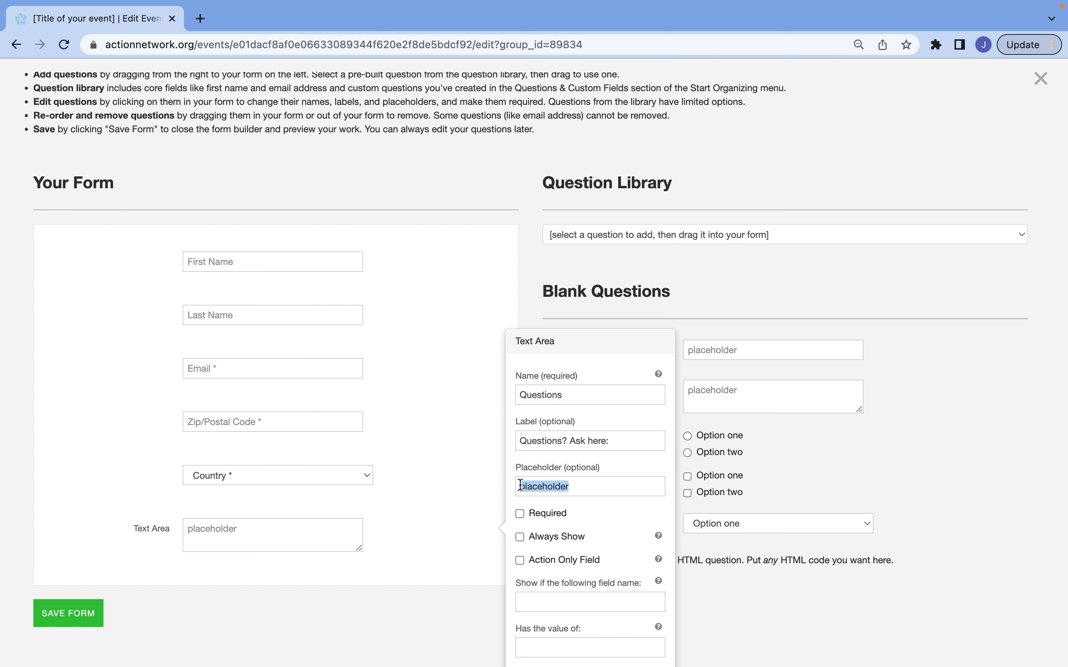
key(BackSpace)
scroll(526, 487, down, 1)
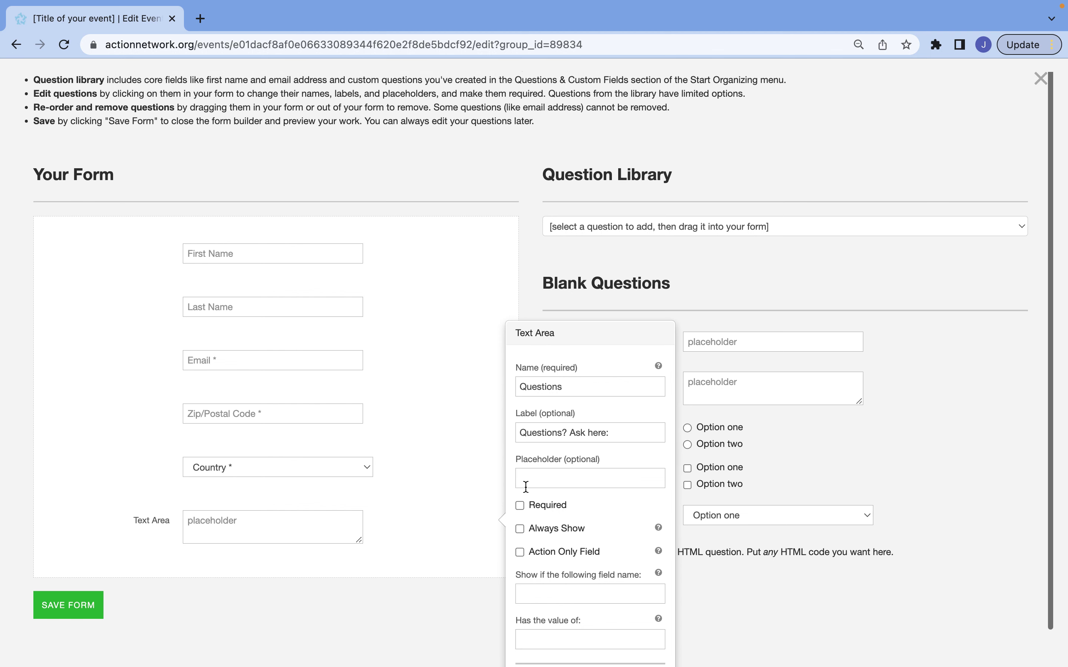
scroll(526, 487, down, 2)
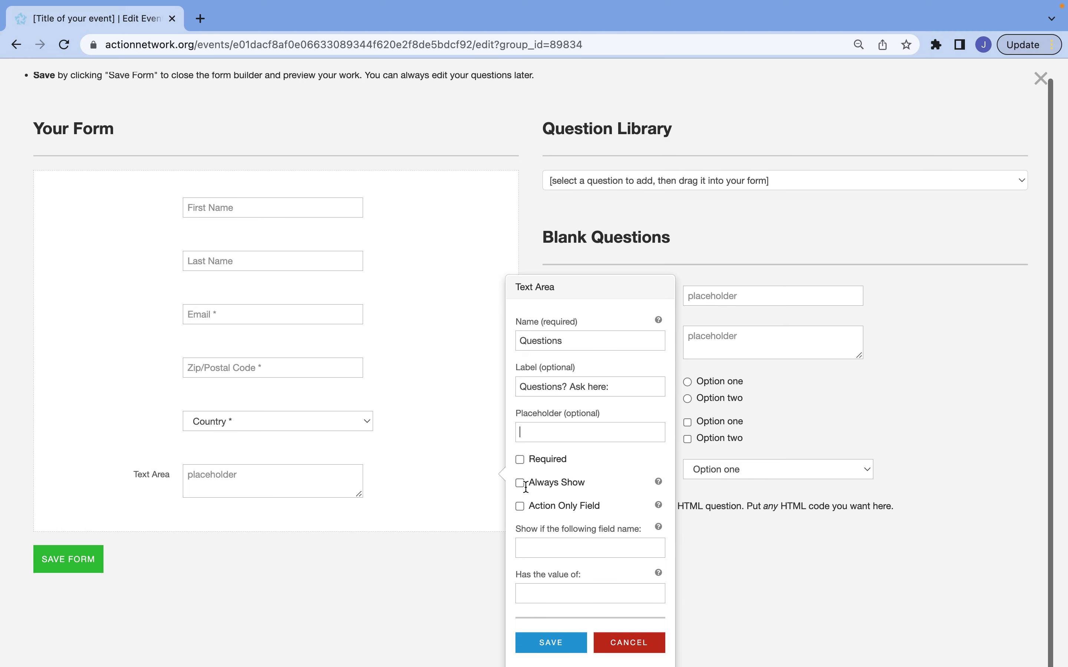
click(520, 461)
click(521, 462)
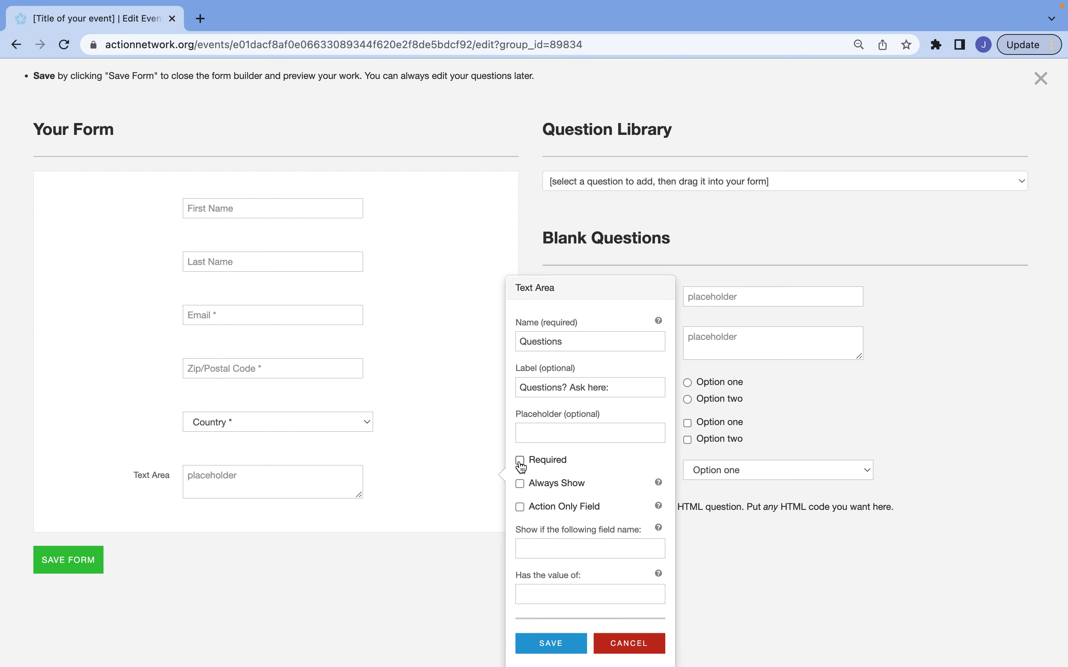
click(539, 650)
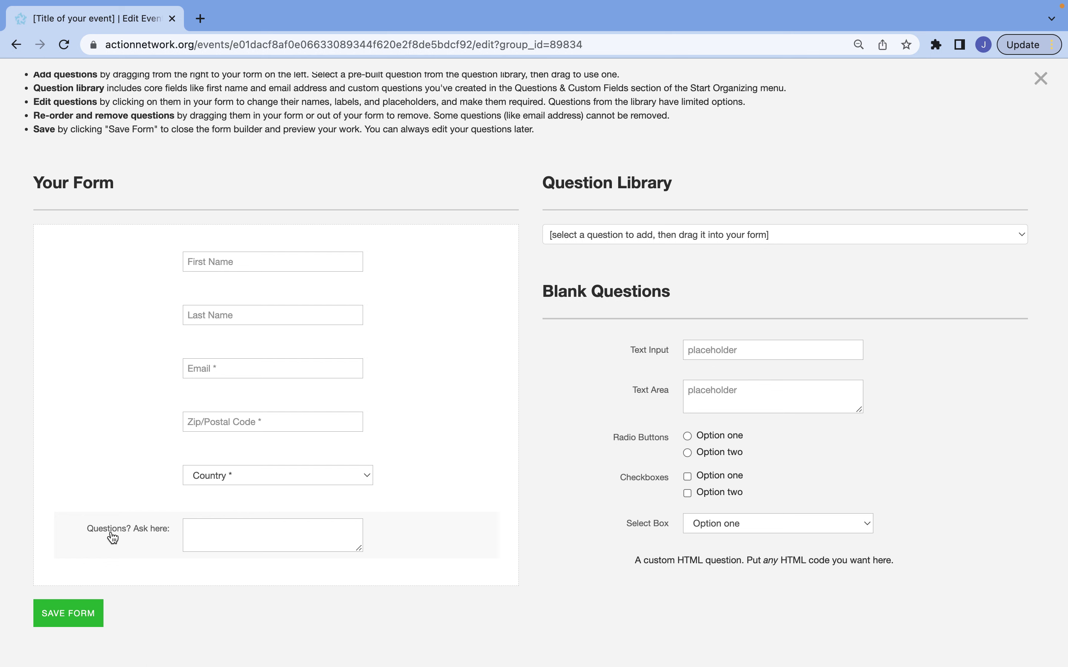
Save the RSVP form with its 'Questions? Ask here:' field, review it, then save the event details
click(81, 614)
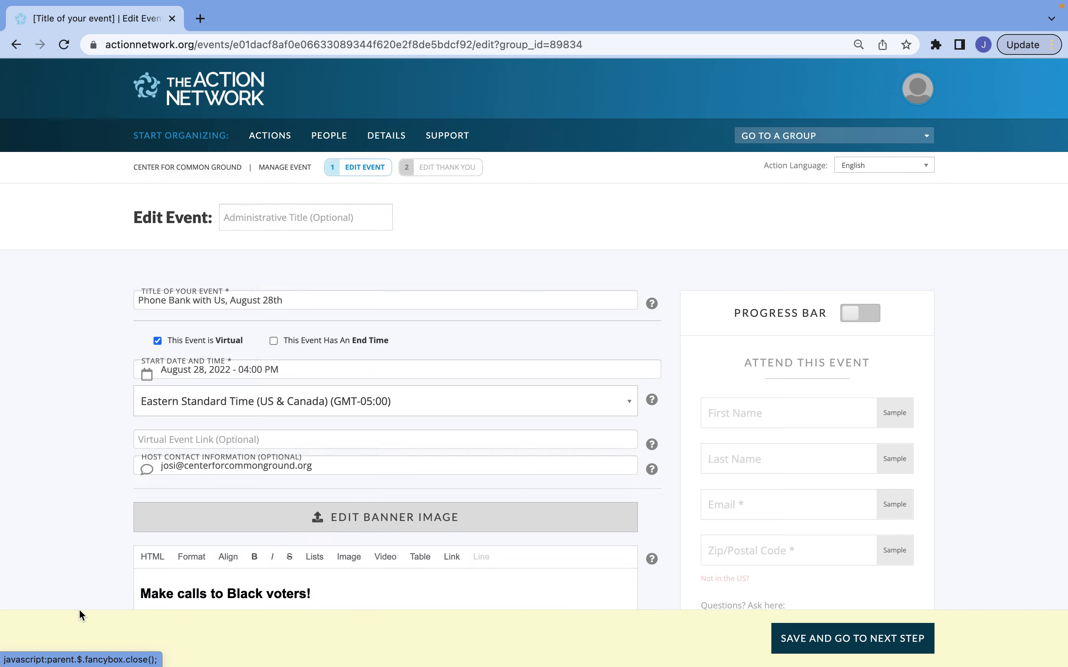
scroll(668, 553, down, 5)
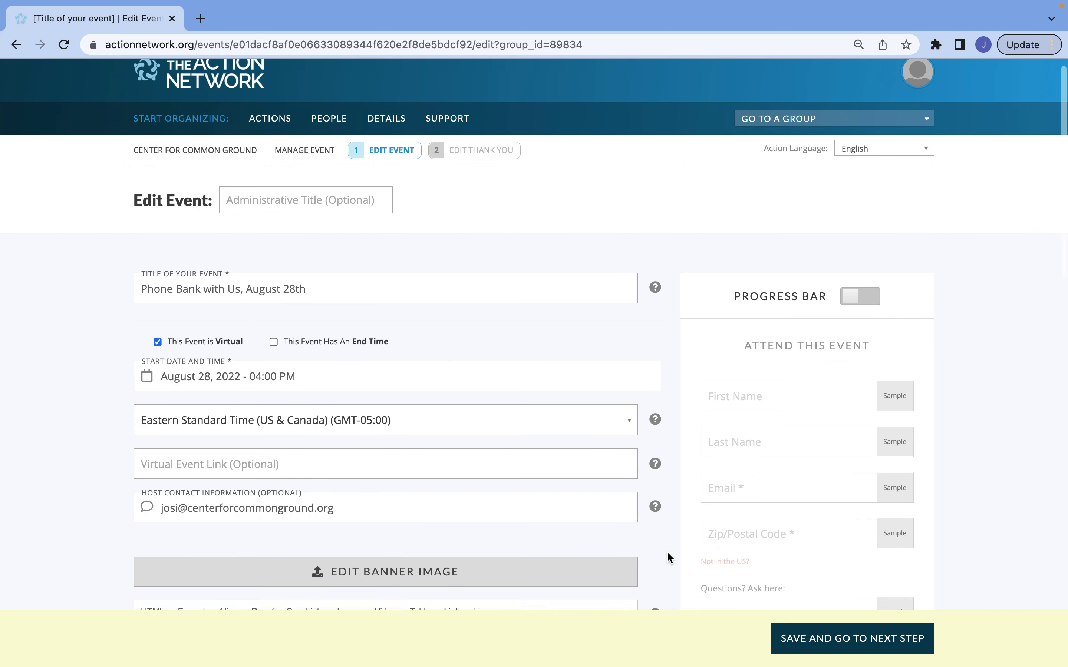
scroll(668, 558, down, 3)
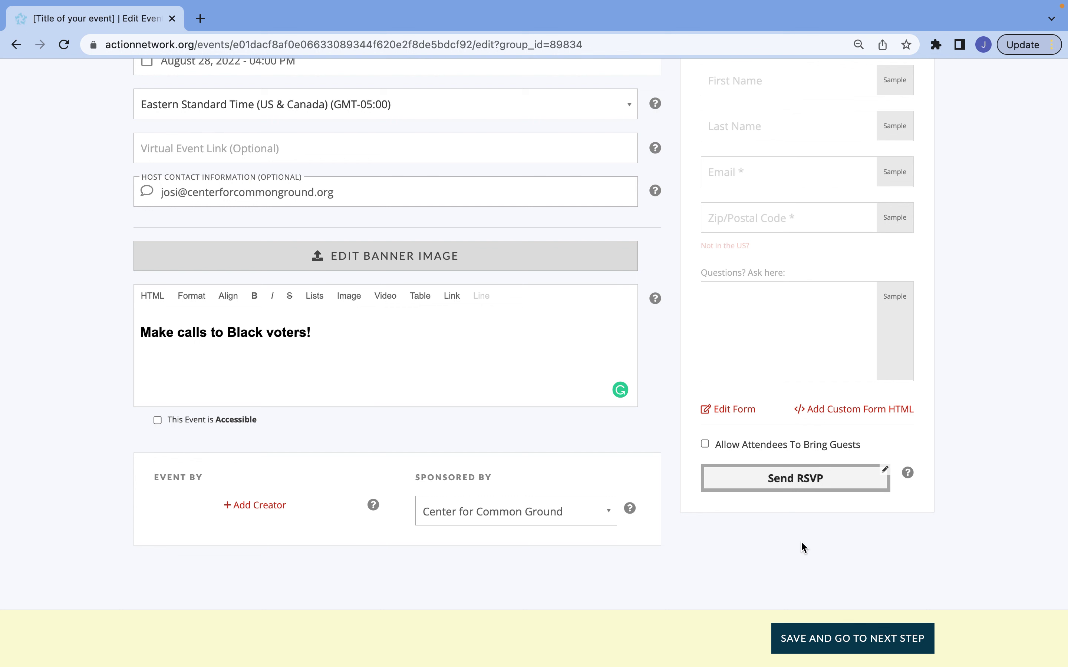
click(859, 643)
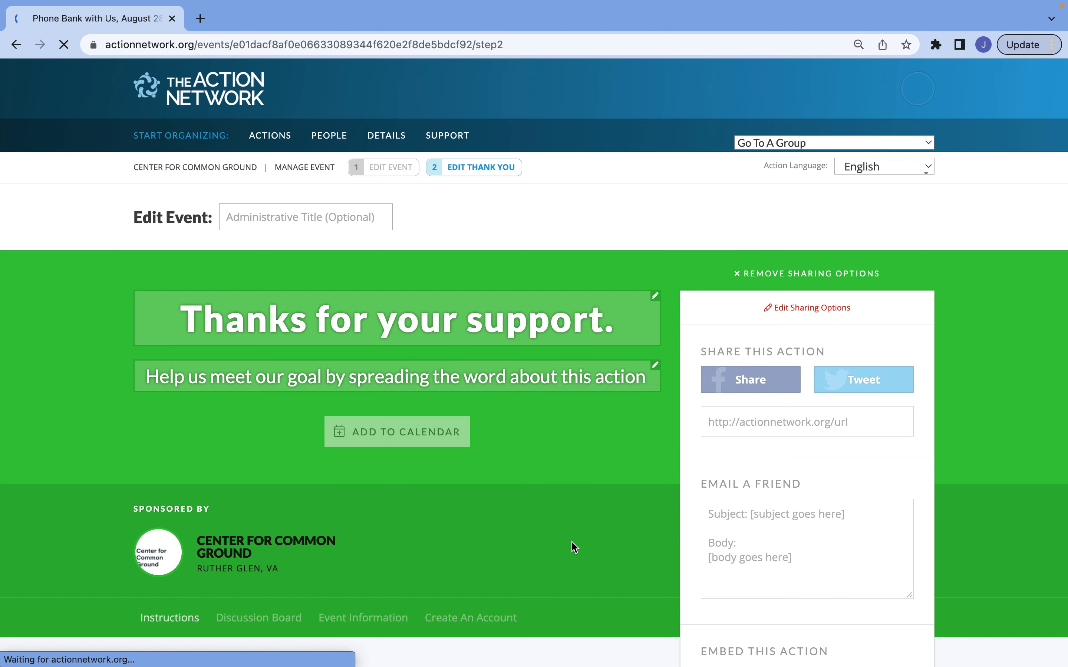
Enter 'Thank you for signing up!' as the Instructions For Your Attendees
scroll(573, 547, down, 3)
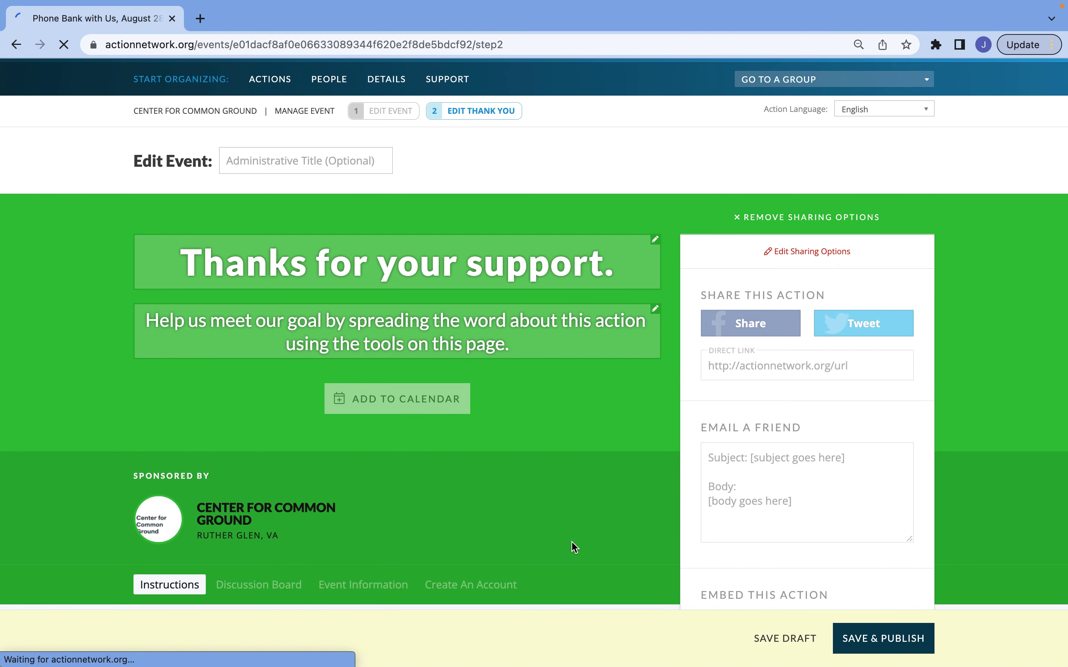
scroll(574, 547, down, 5)
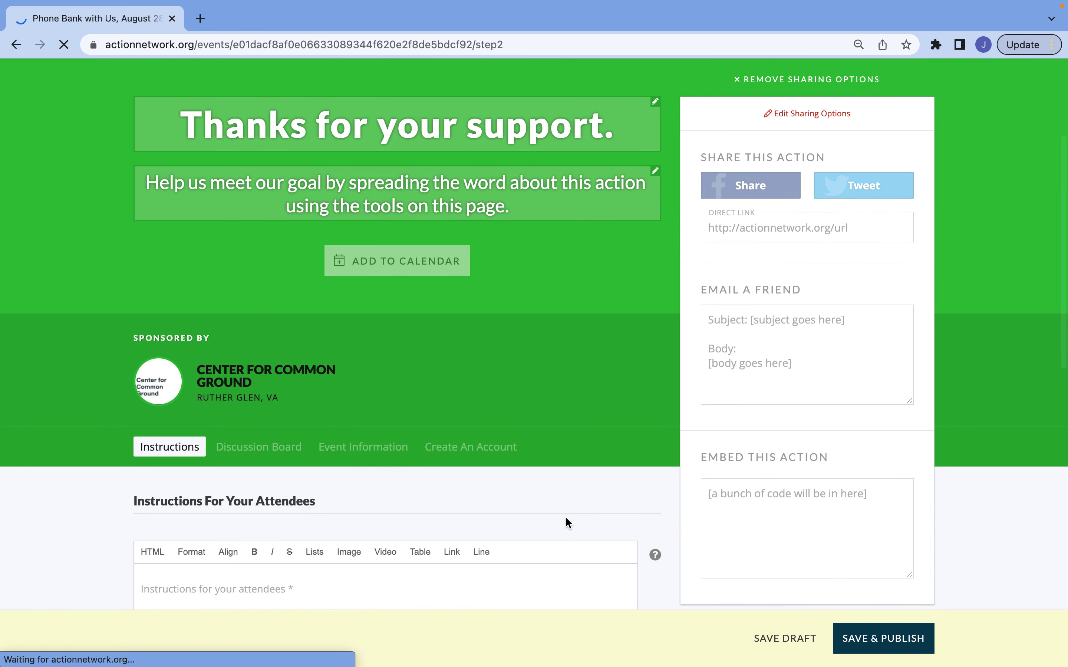
scroll(566, 519, down, 1)
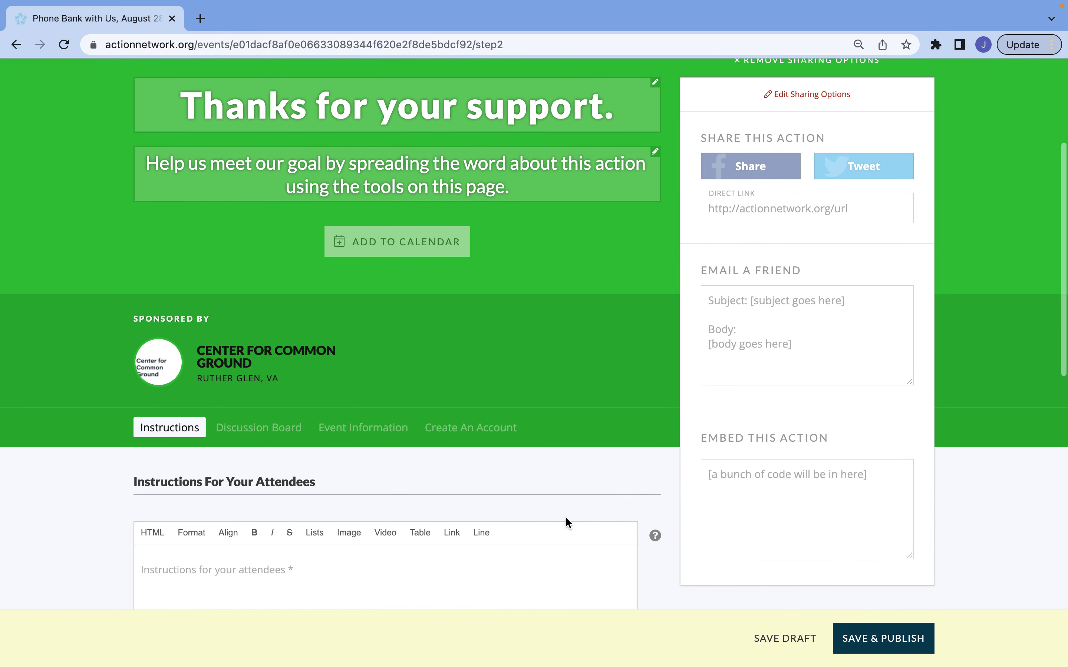
scroll(566, 520, down, 4)
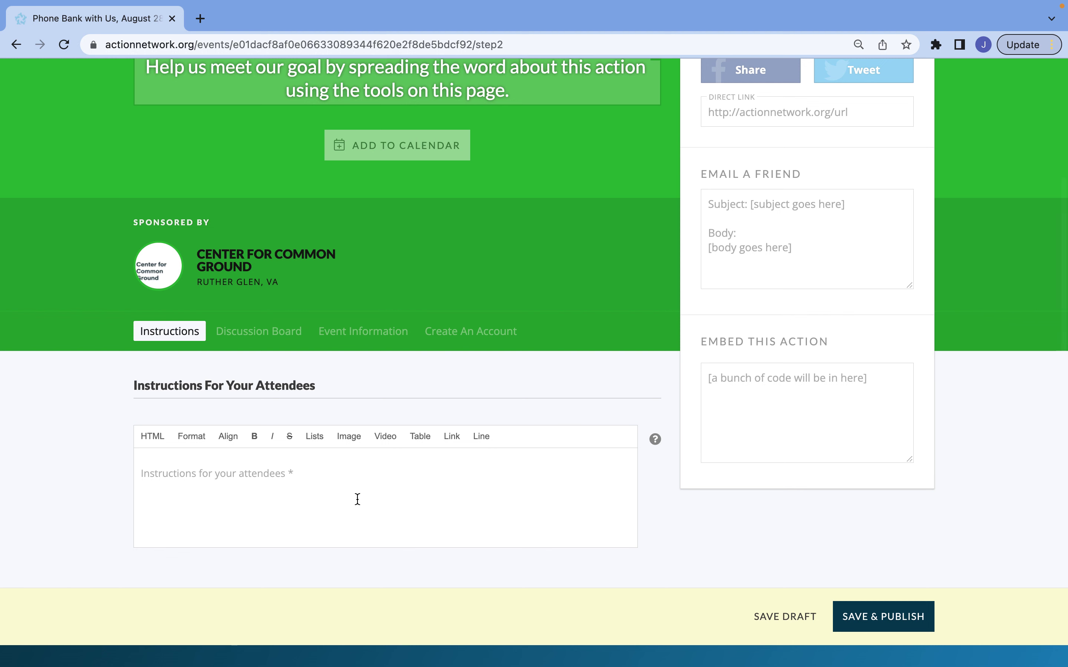
click(343, 486)
text(Th)
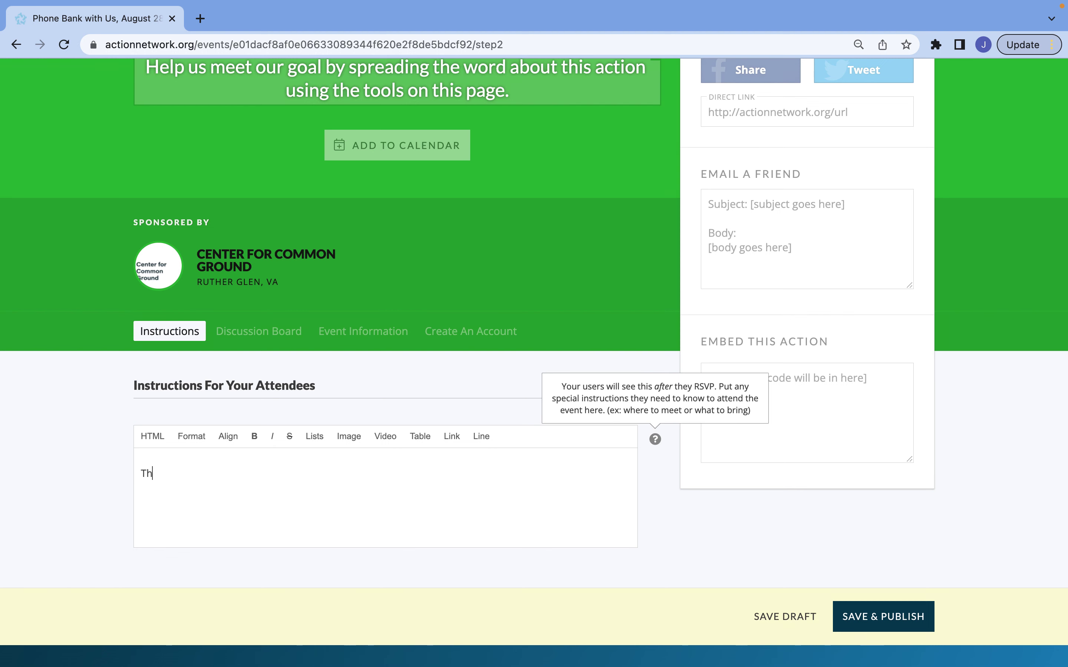
text(ank you for signing up!)
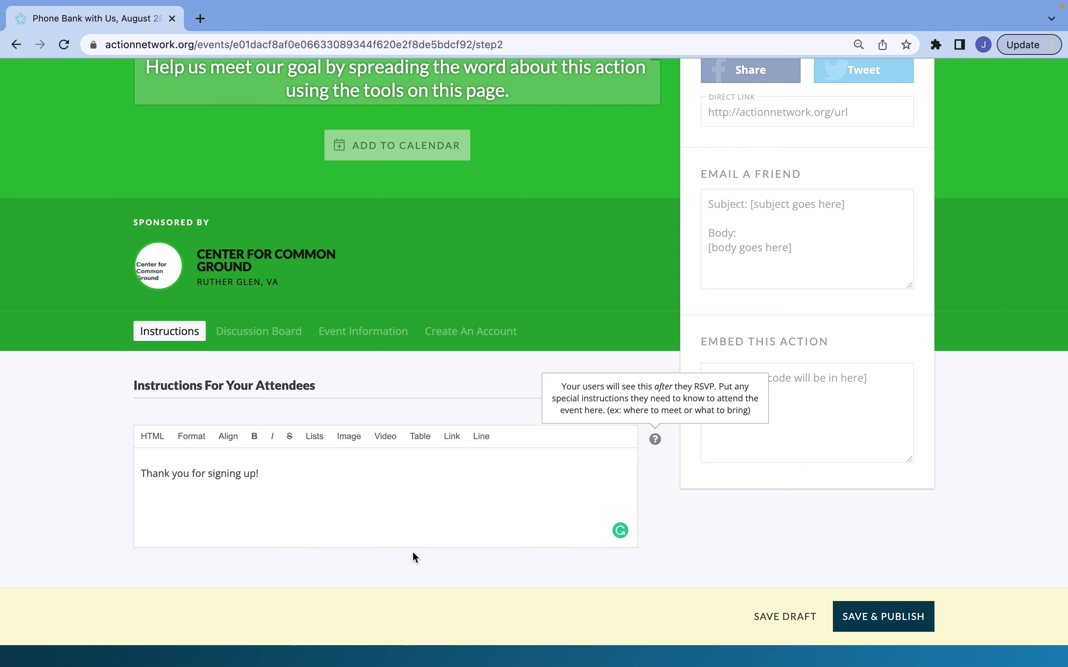
Save the thank-you step and publish the phone bank event live
scroll(472, 552, up, 1)
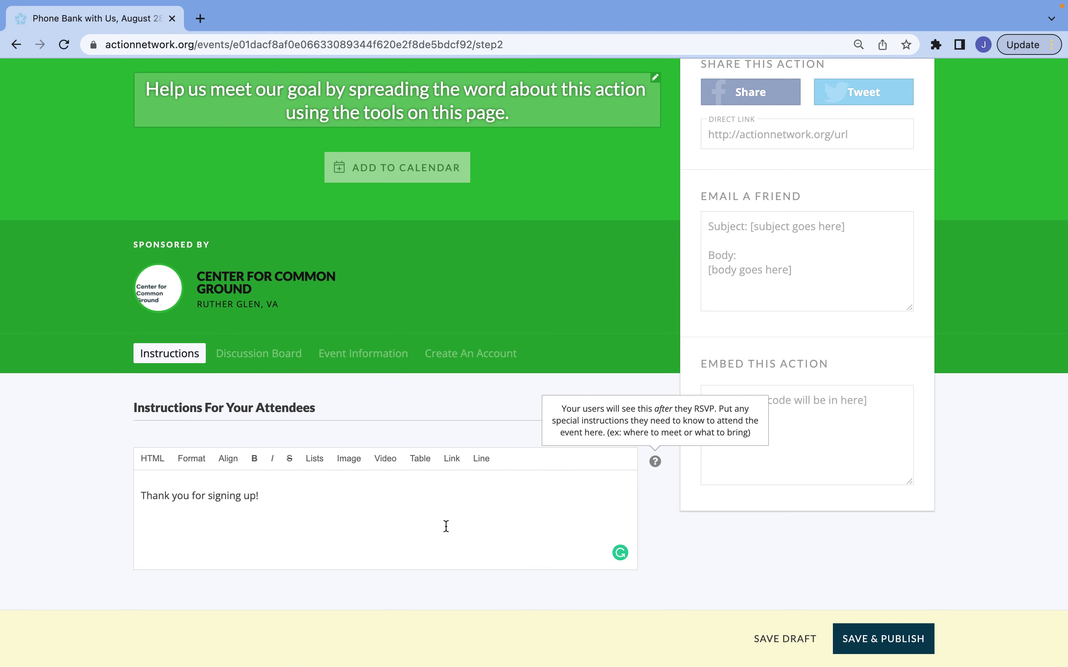
scroll(444, 525, up, 6)
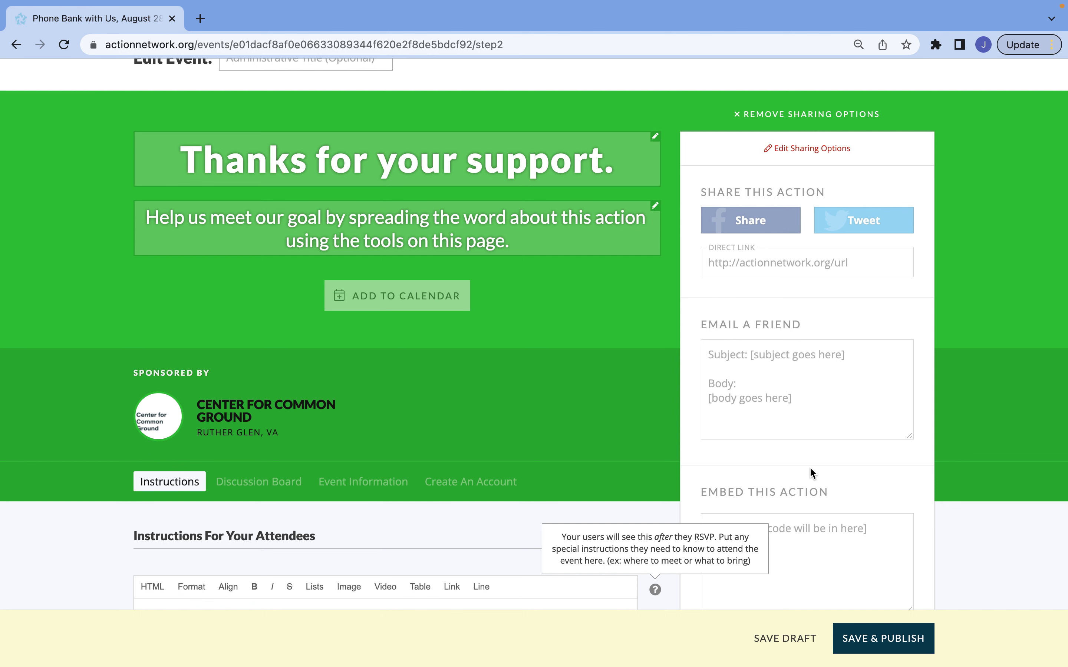
scroll(811, 472, down, 5)
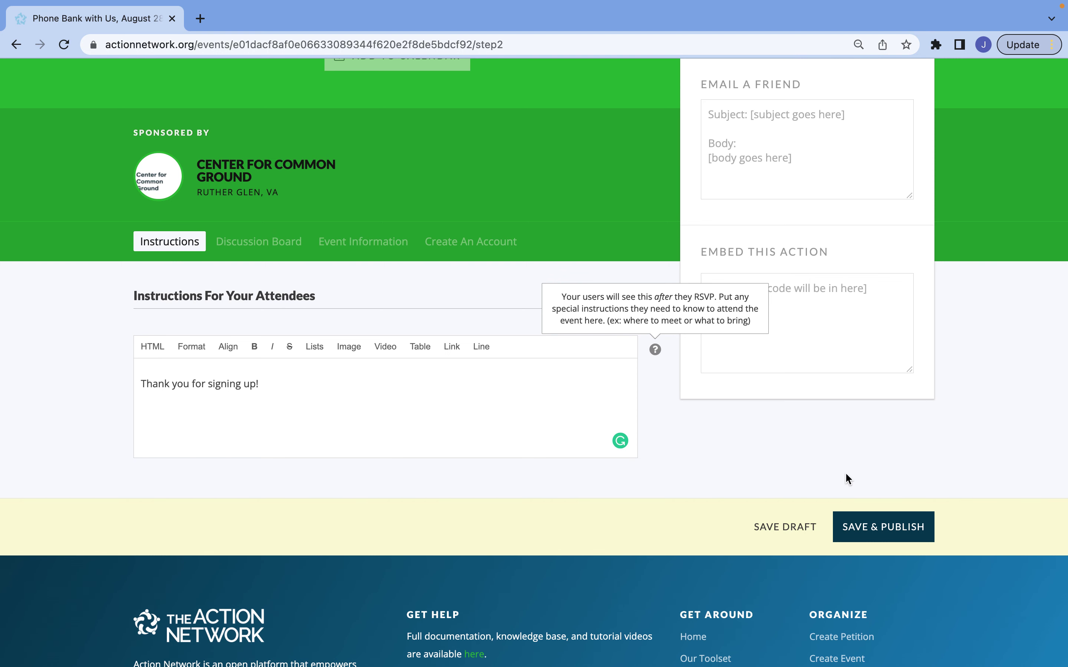
click(875, 528)
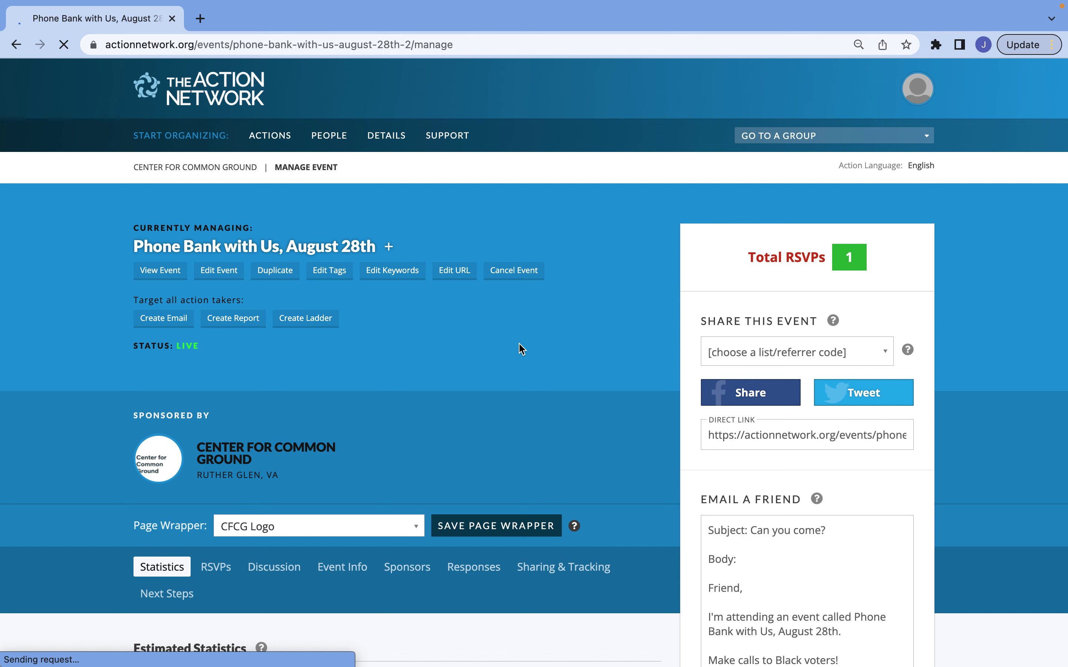
scroll(522, 349, down, 3)
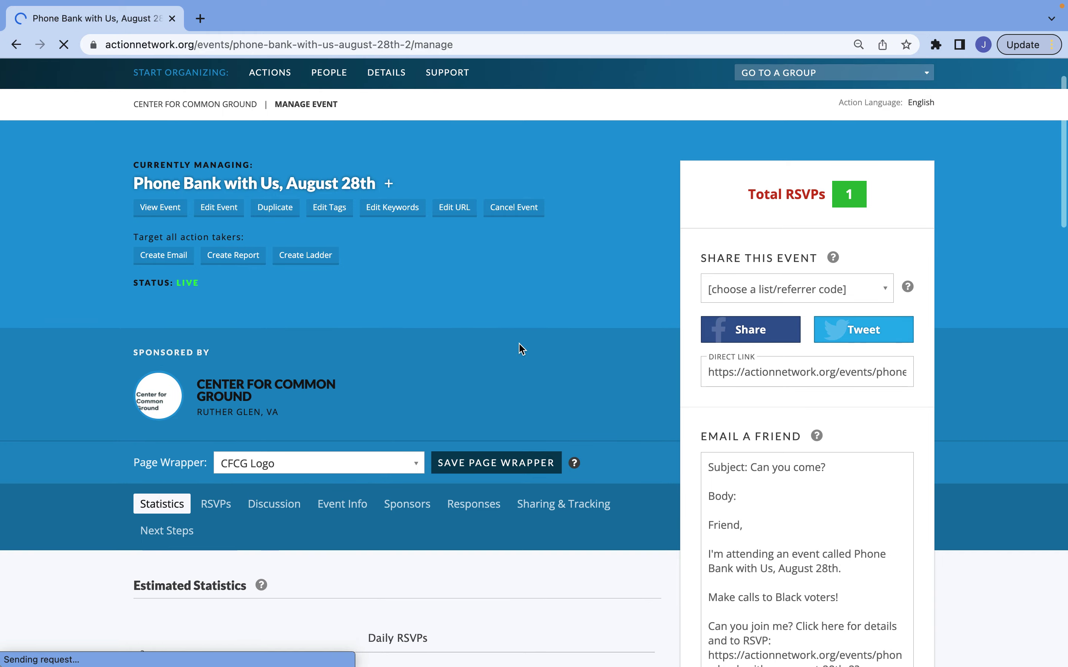
scroll(522, 349, down, 1)
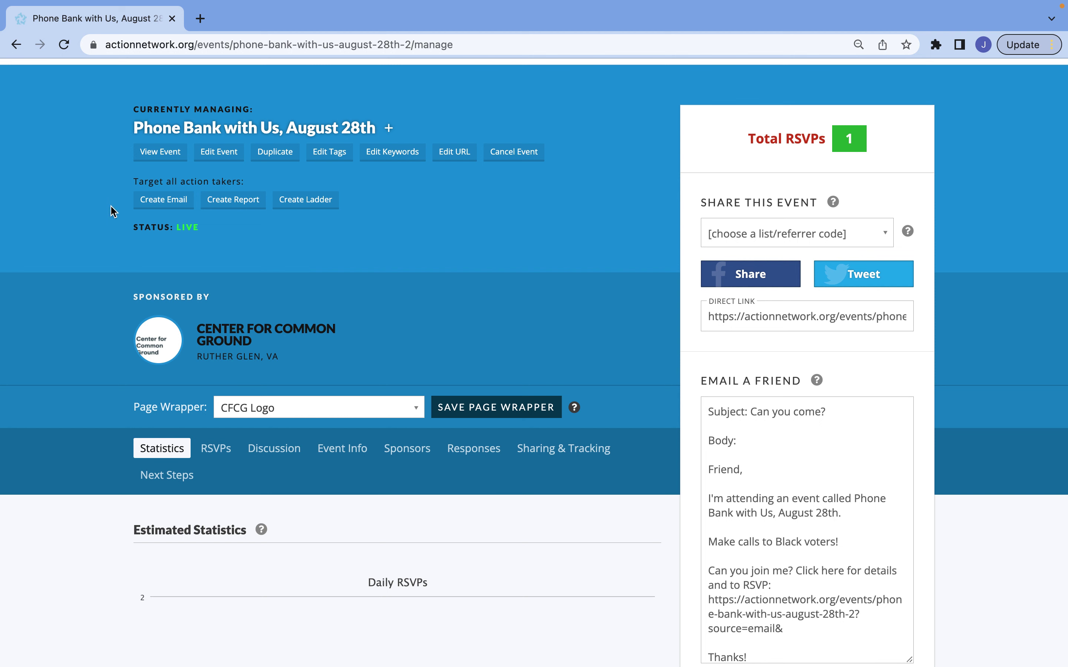
click(146, 155)
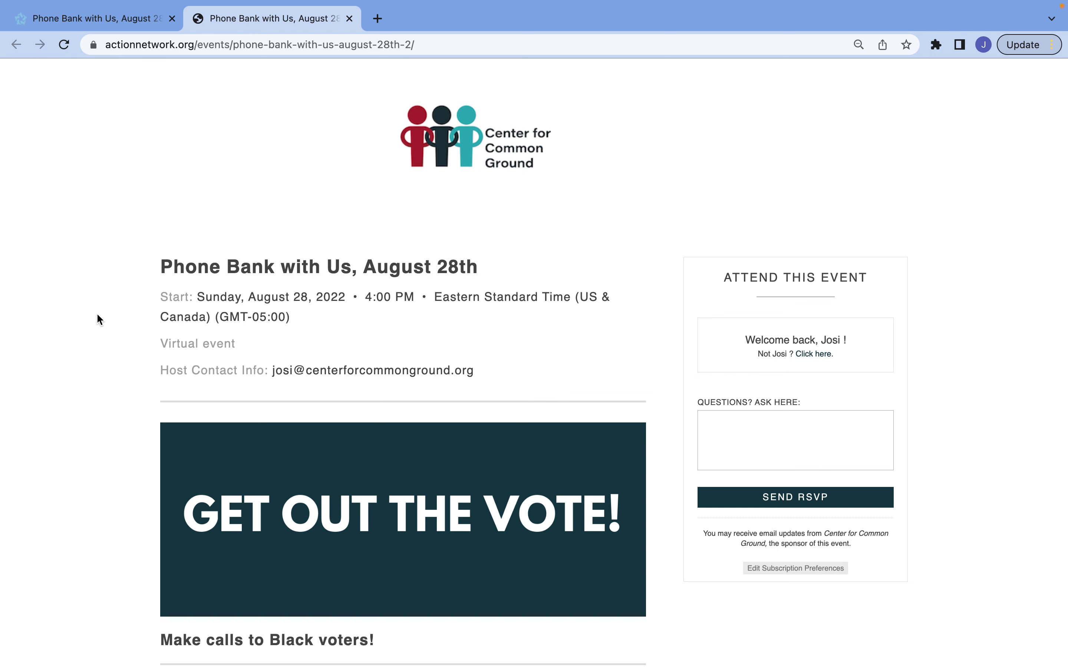
Preview the public event page signed out to check the blank RSVP form, then return to Manage Event
scroll(98, 319, down, 5)
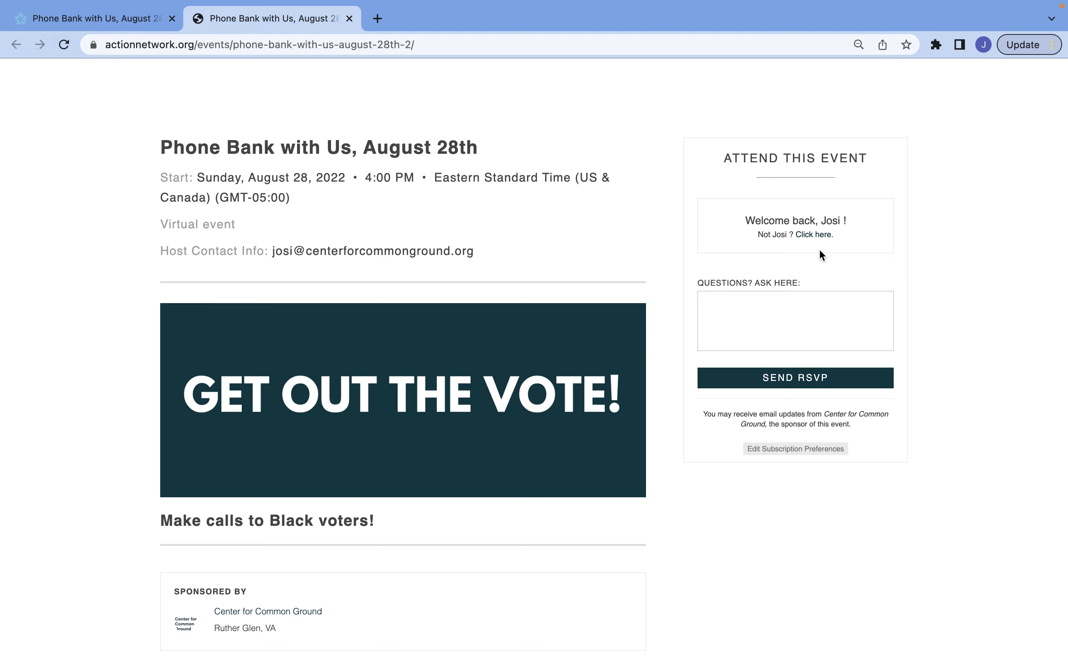
click(818, 236)
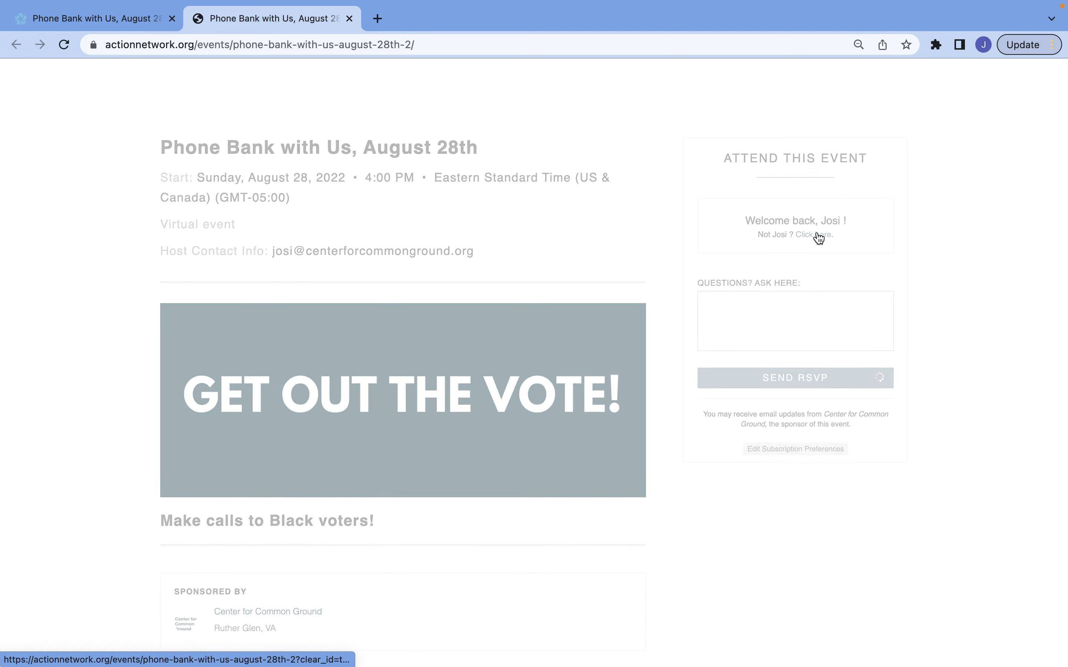
scroll(818, 239, down, 3)
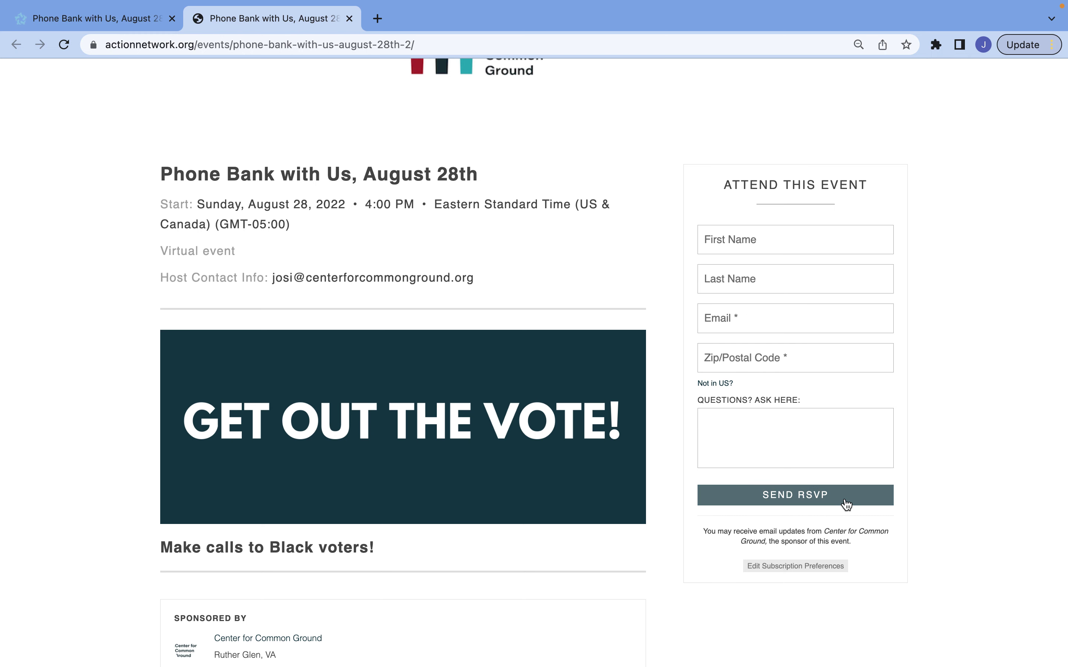
scroll(654, 569, down, 3)
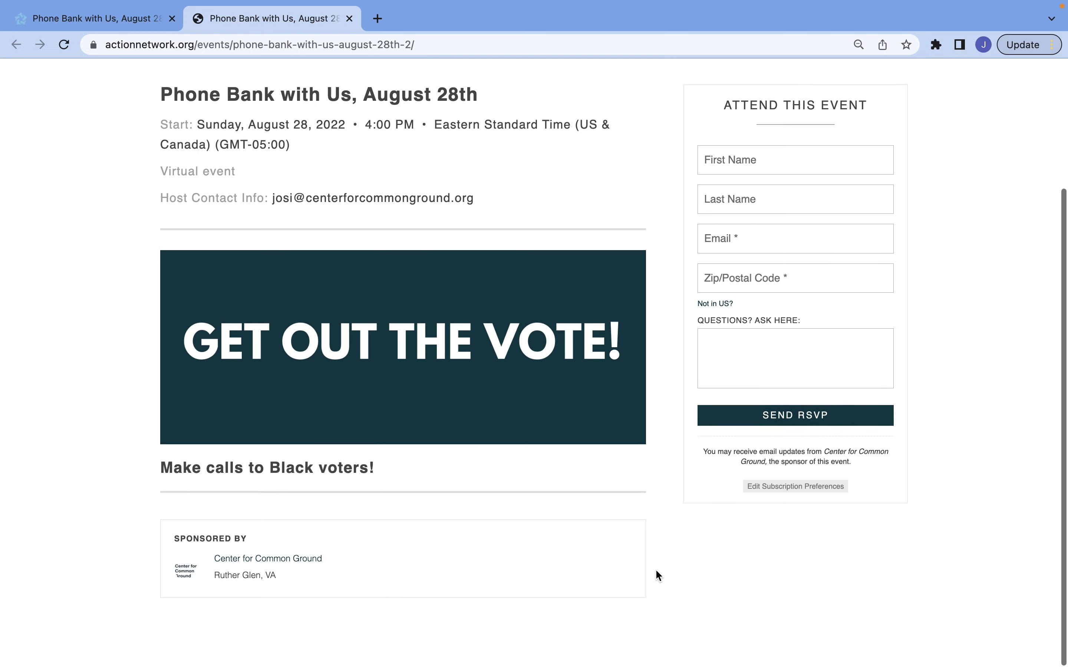
scroll(654, 572, up, 3)
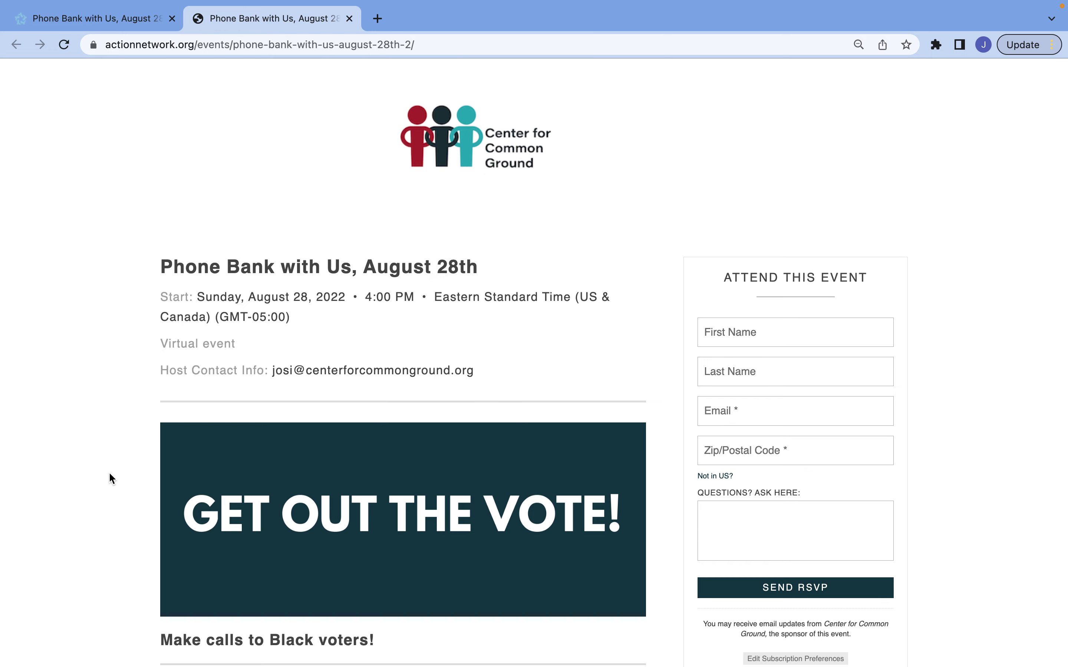
scroll(110, 478, down, 3)
click(75, 20)
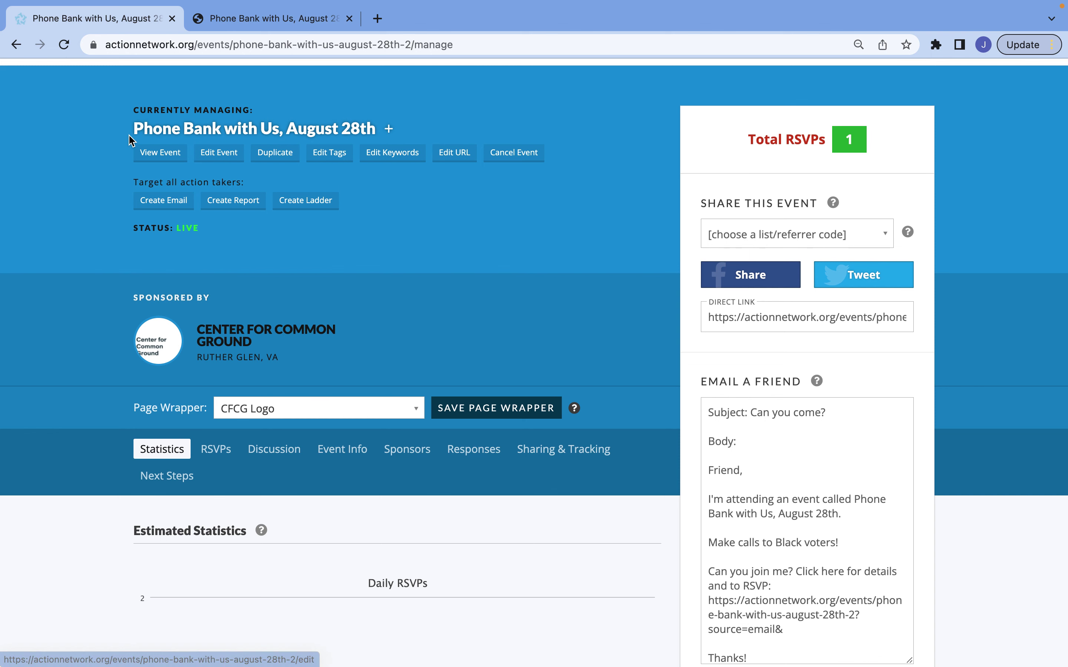
scroll(130, 139, up, 2)
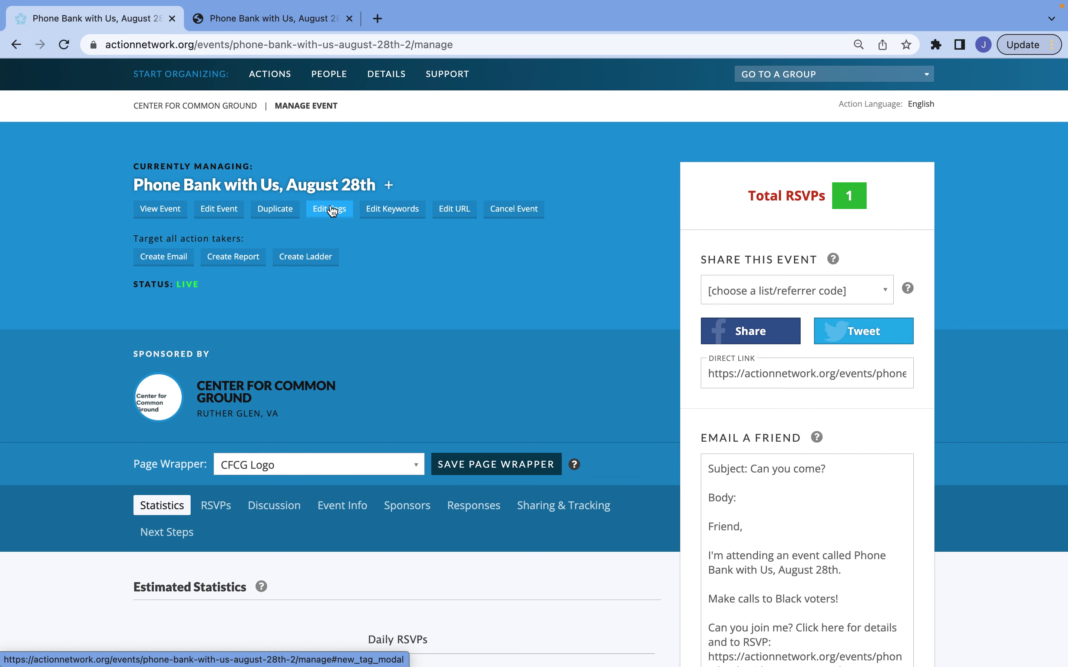
Find the Phonebank Volunteer tag with the search 'phon', add it to the event, and save the tags
click(331, 210)
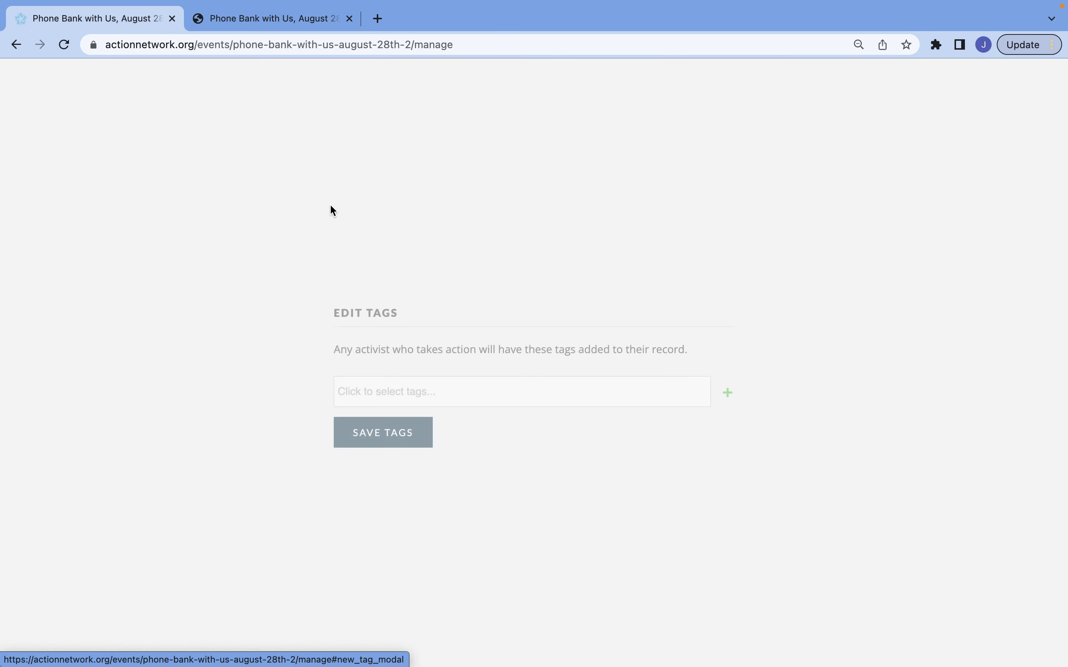
click(379, 402)
text(pho)
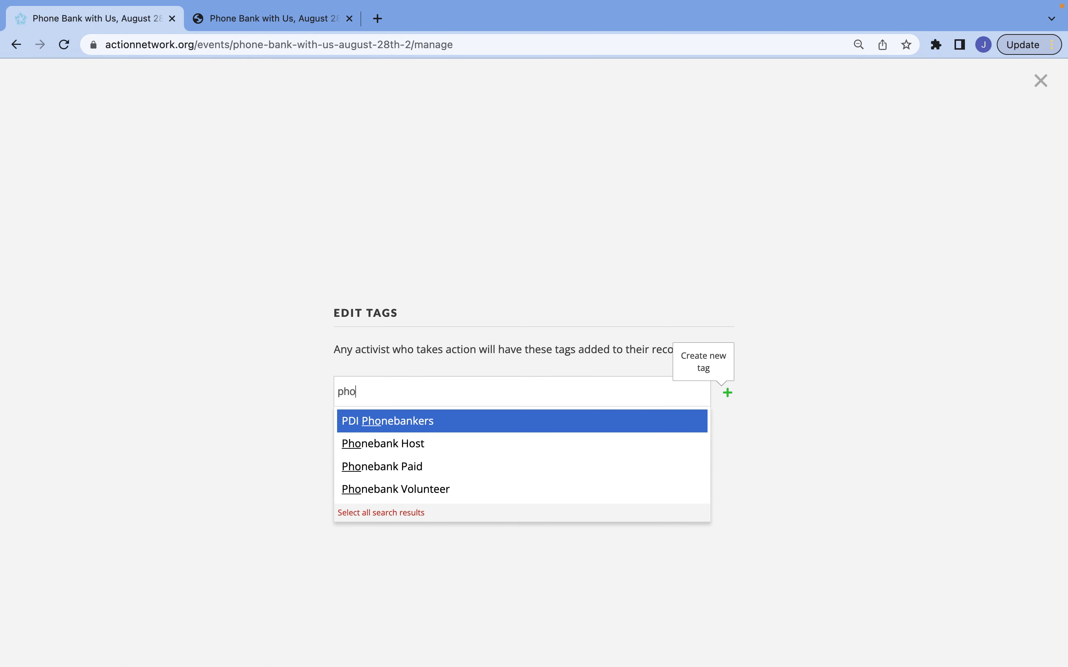
text(n)
click(463, 491)
key(BackSpace)
key(BackSpace)
key(BackSpace)
key(BackSpace)
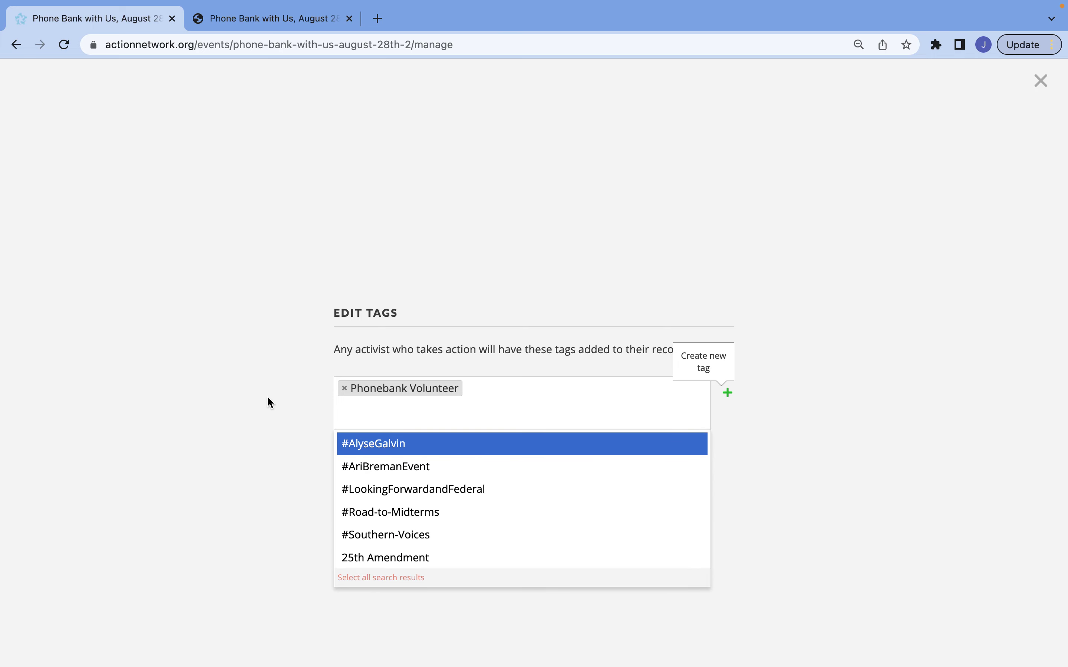
click(225, 520)
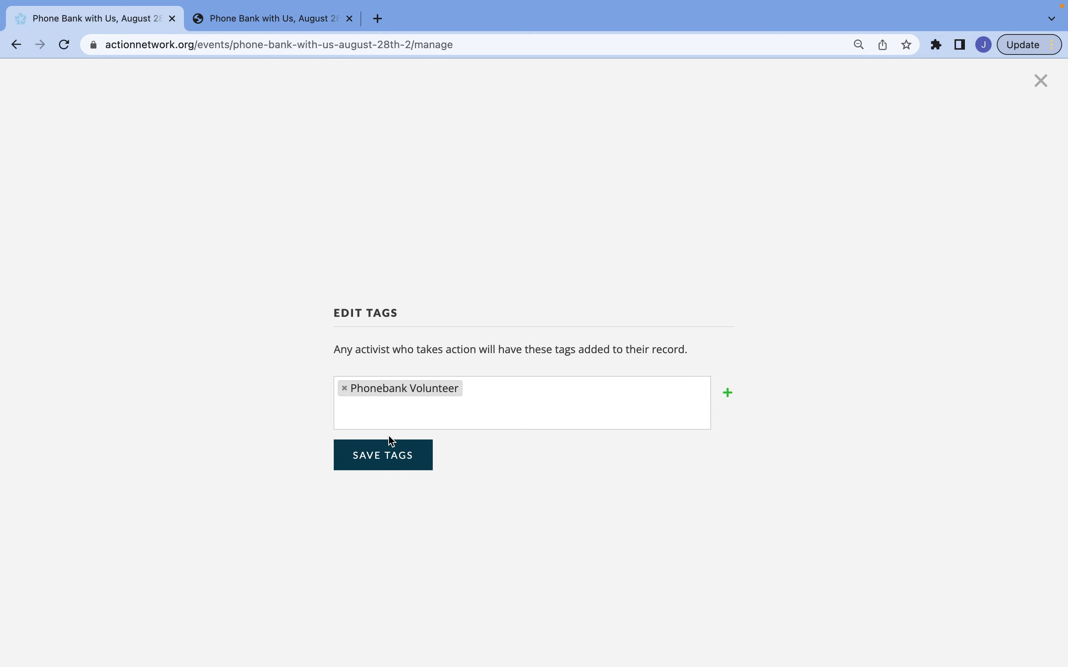
click(381, 460)
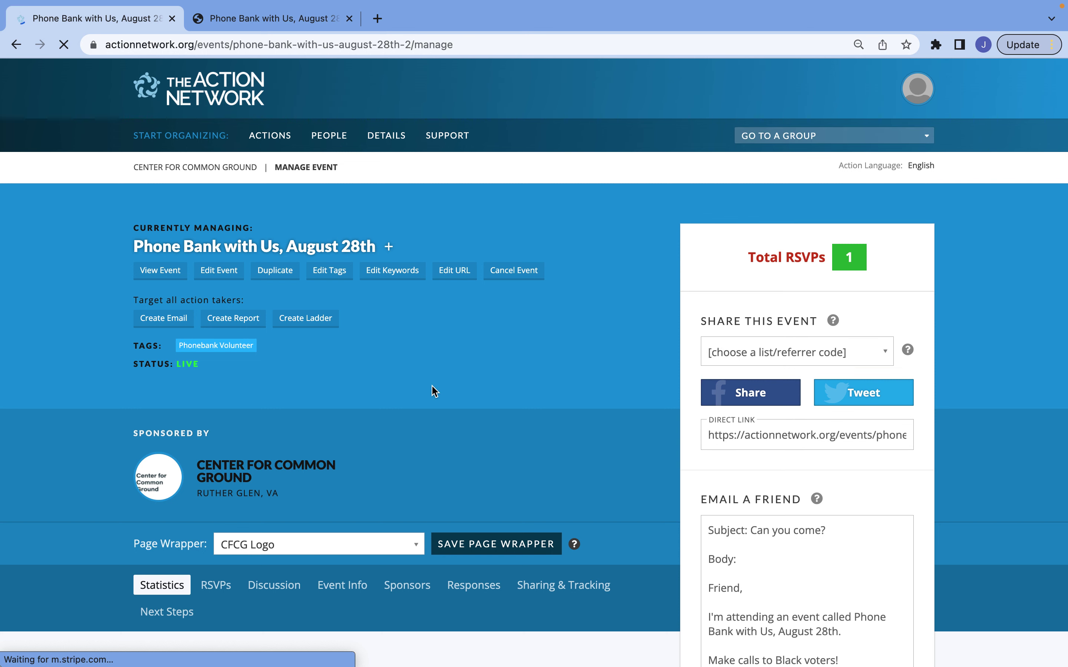
scroll(435, 391, down, 2)
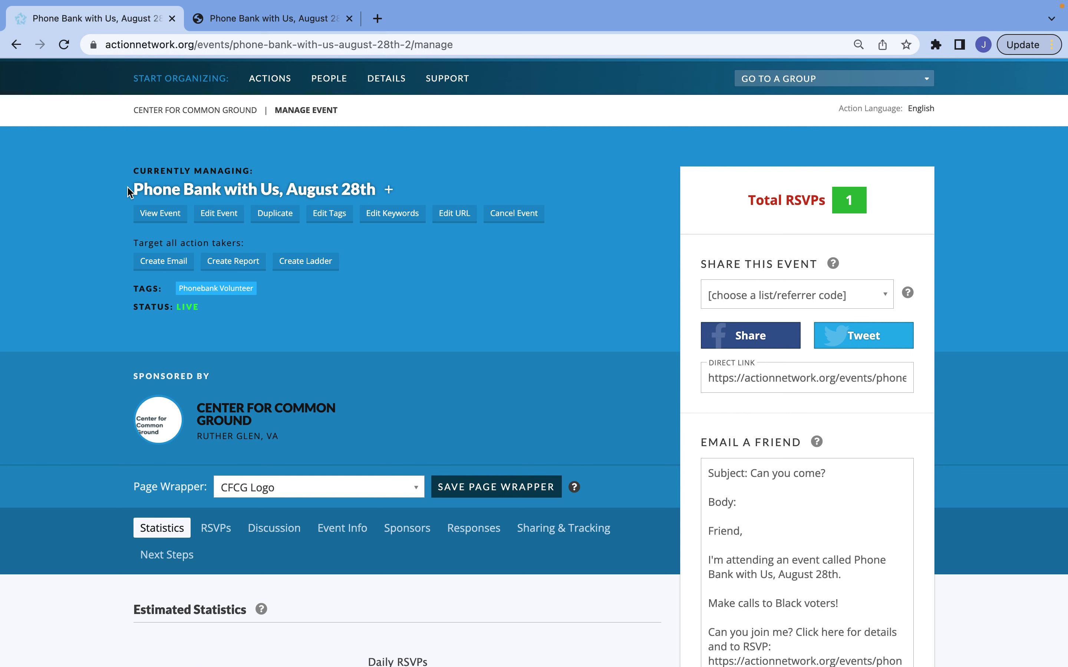
scroll(128, 190, down, 5)
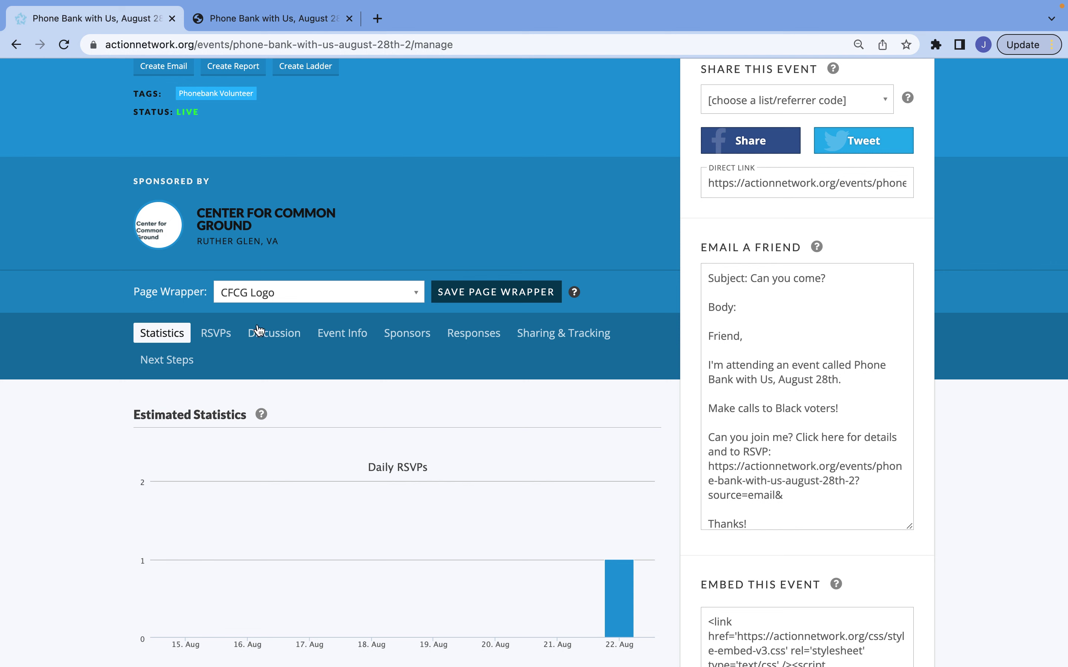
Switch off the phone bank event's Discussion Board toggle on the Discussion tab
click(272, 337)
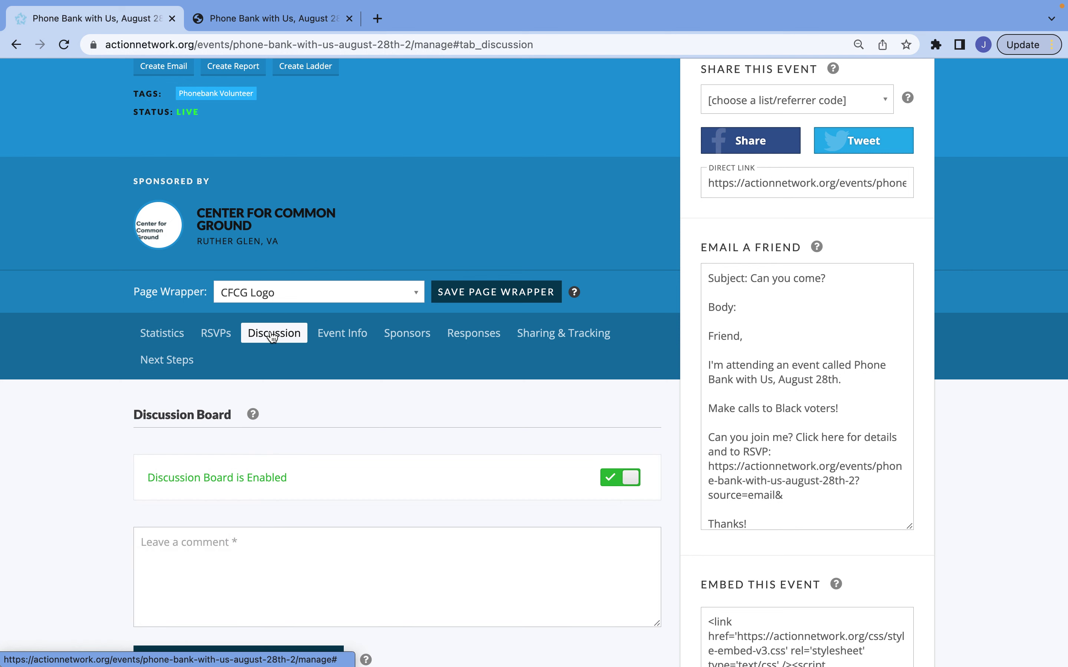
click(629, 479)
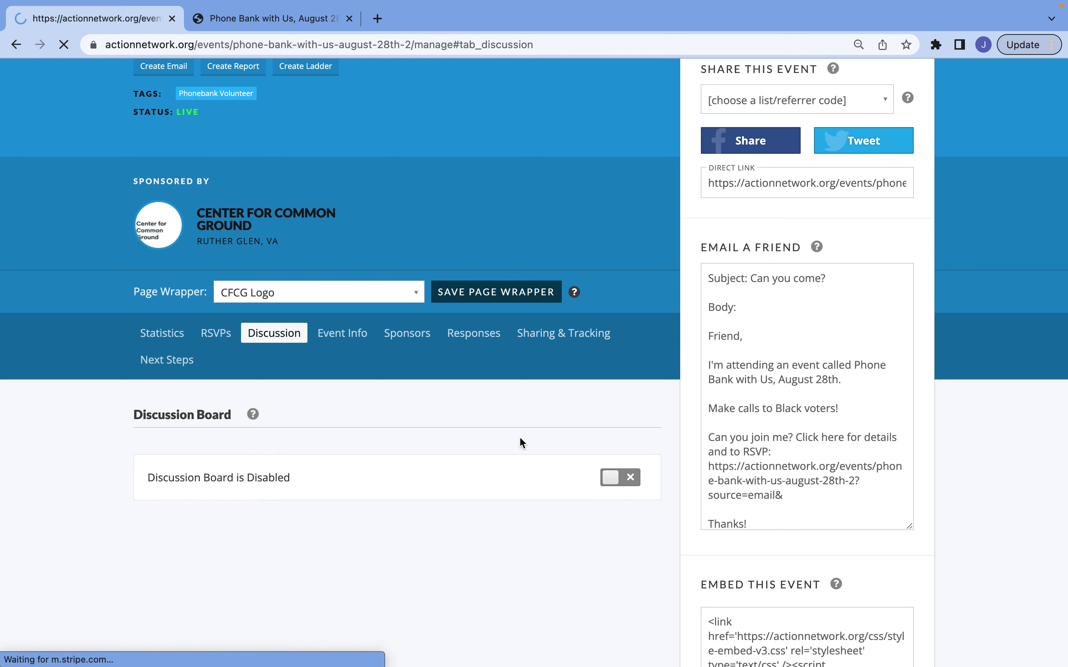
scroll(522, 441, down, 5)
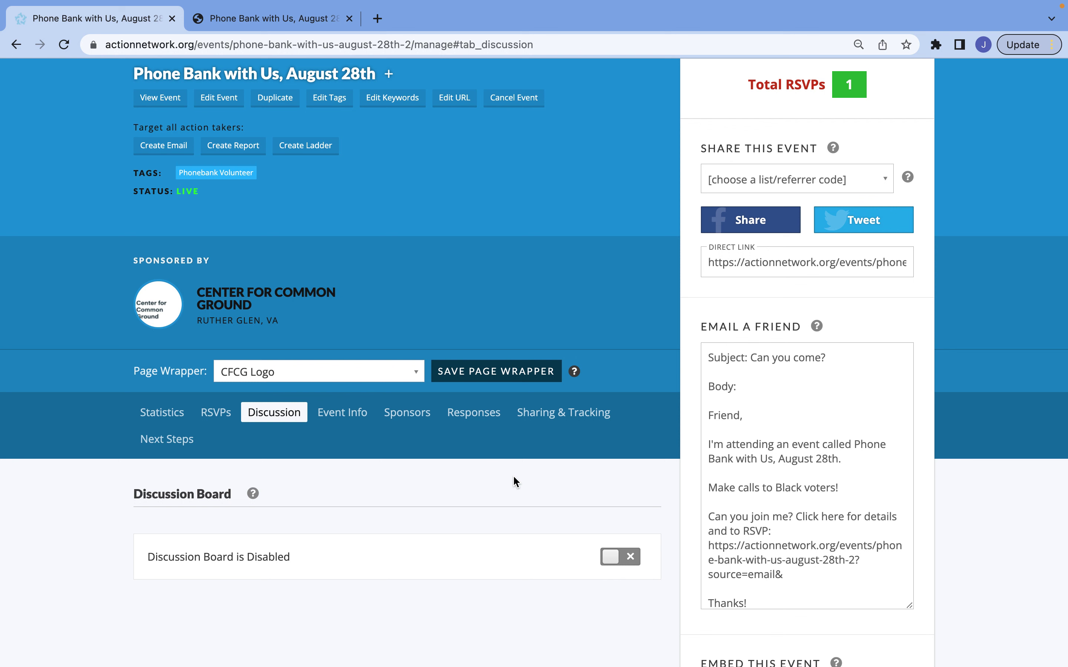
On the Responses tab, check the thank-you redirect option and review the auto-response and 24-hour reminder emails
click(484, 423)
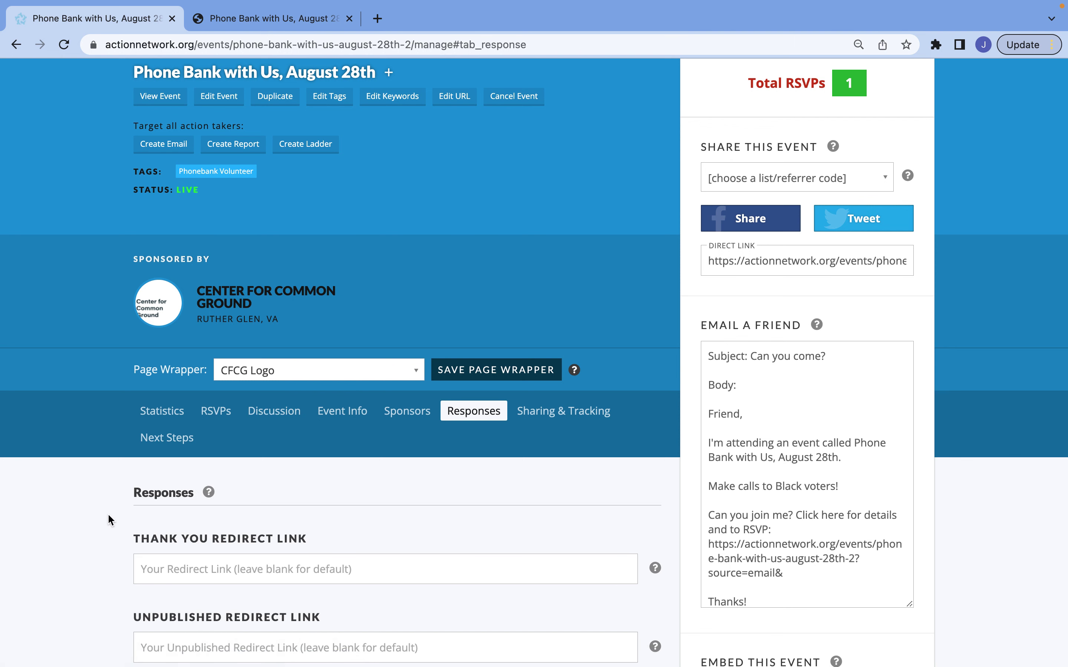
scroll(109, 515, down, 5)
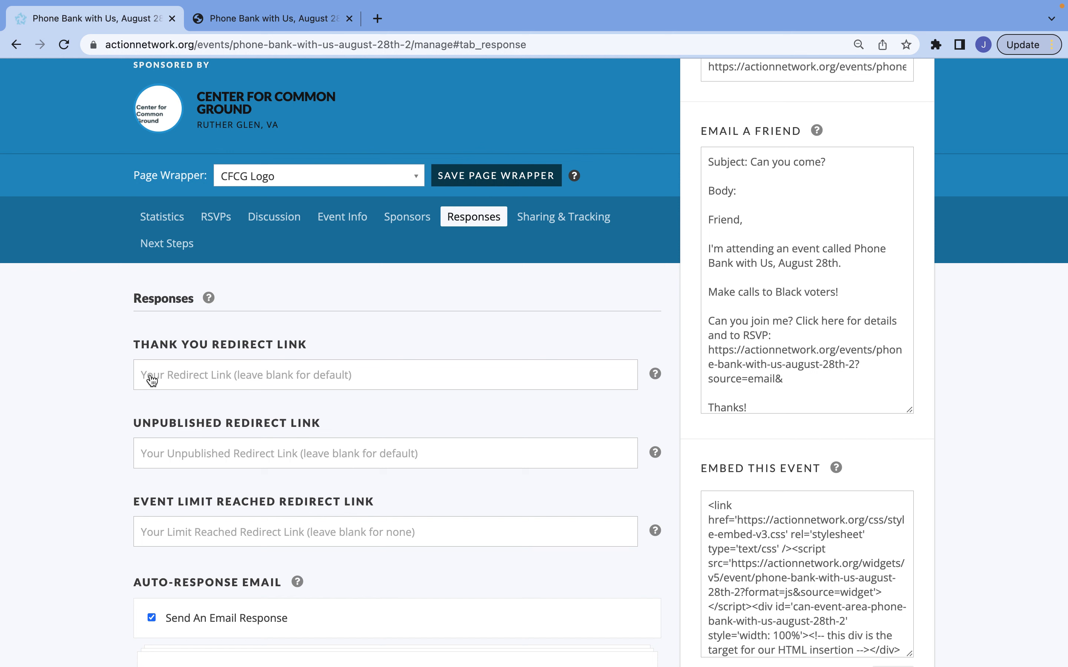
click(151, 380)
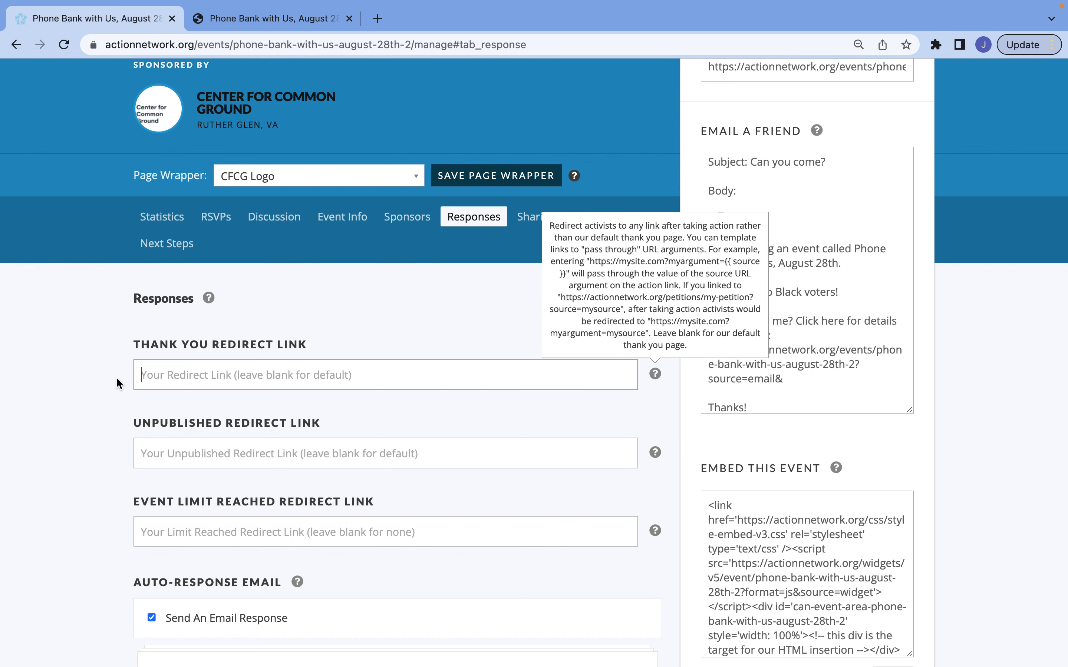
scroll(119, 383, down, 8)
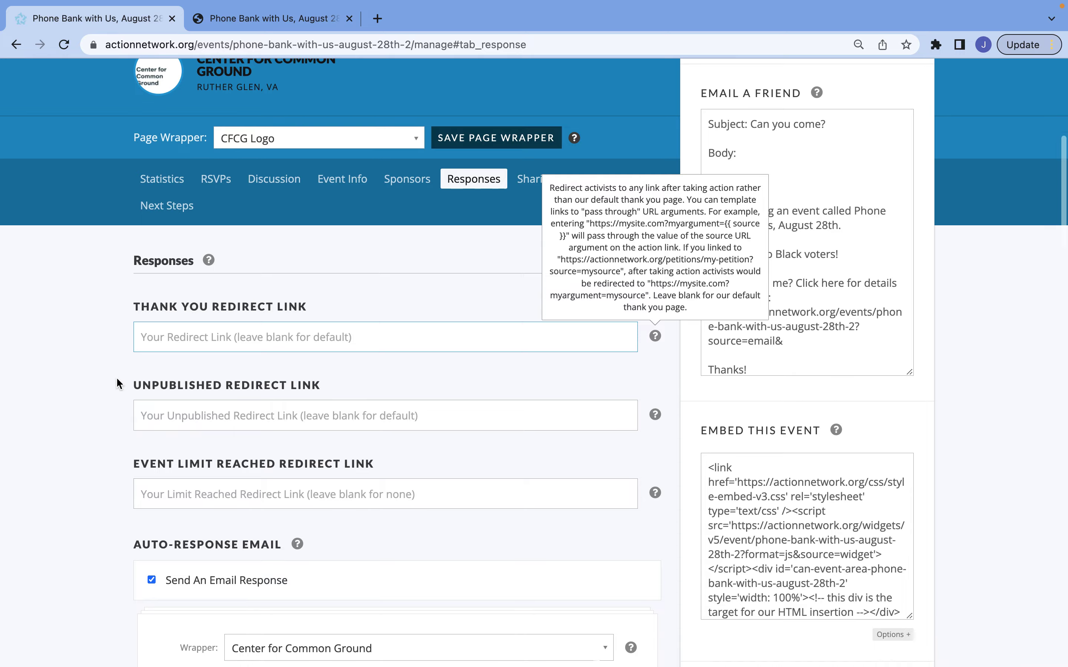
scroll(100, 445, down, 2)
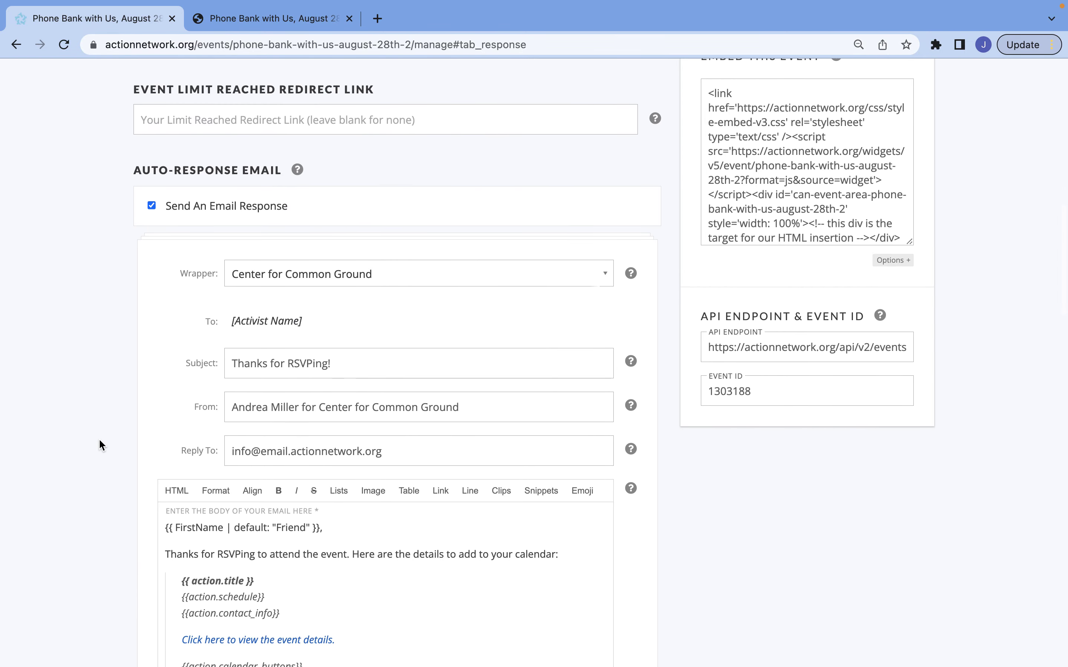
scroll(100, 445, down, 1)
scroll(100, 442, down, 1)
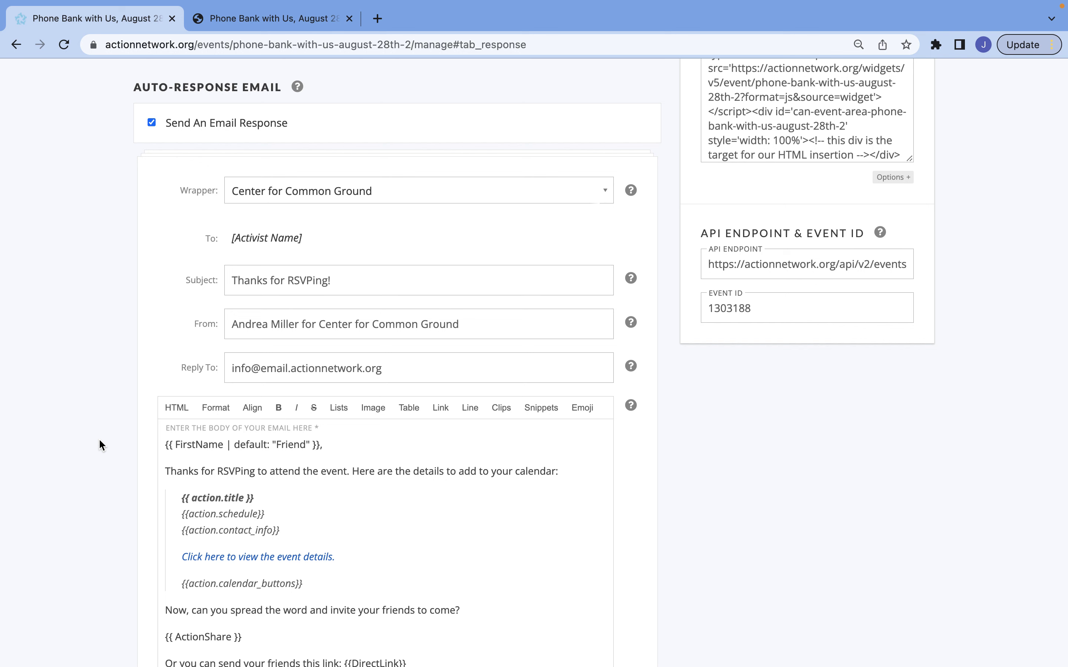
scroll(100, 442, down, 15)
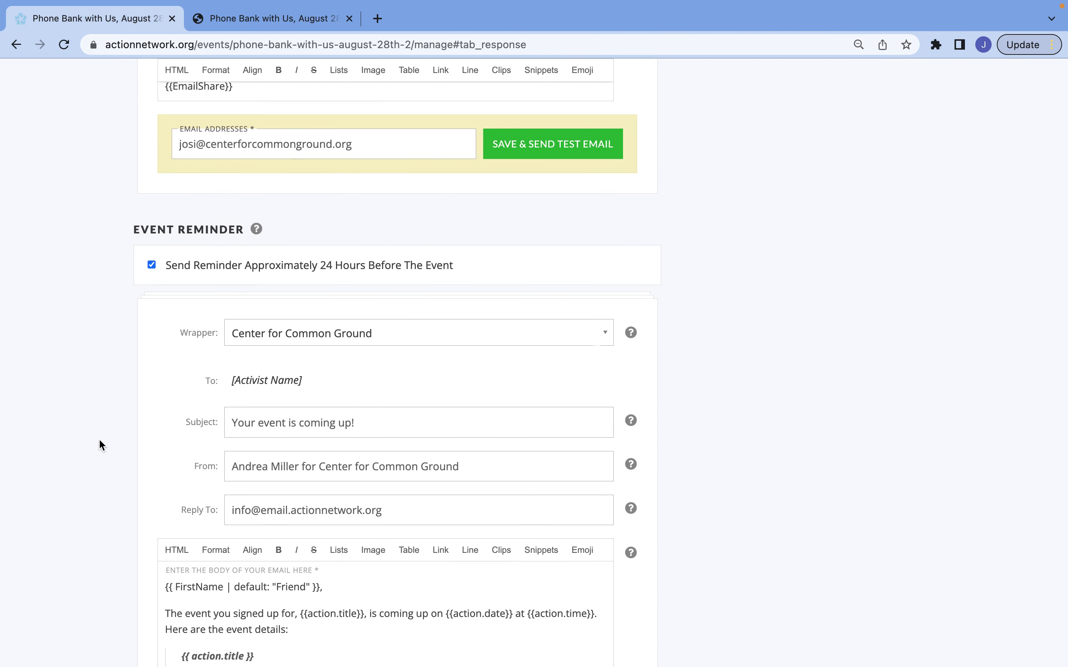
scroll(99, 441, up, 12)
scroll(98, 438, up, 2)
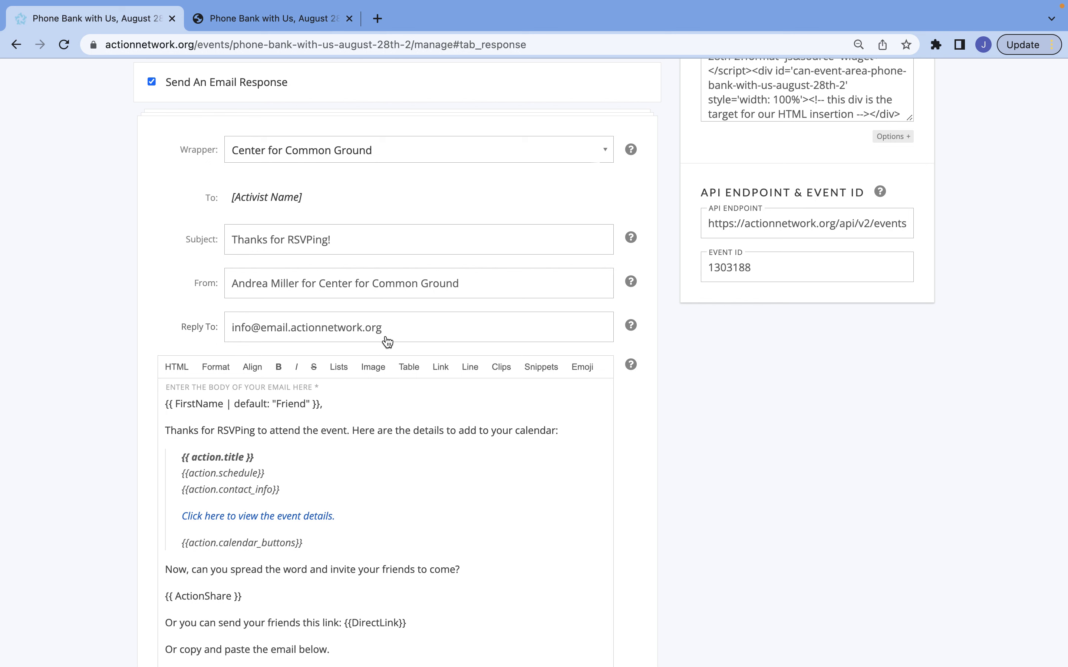
Replace the auto-response email's Reply To address with the organizer's own email address
click(476, 339)
triple_click(238, 339)
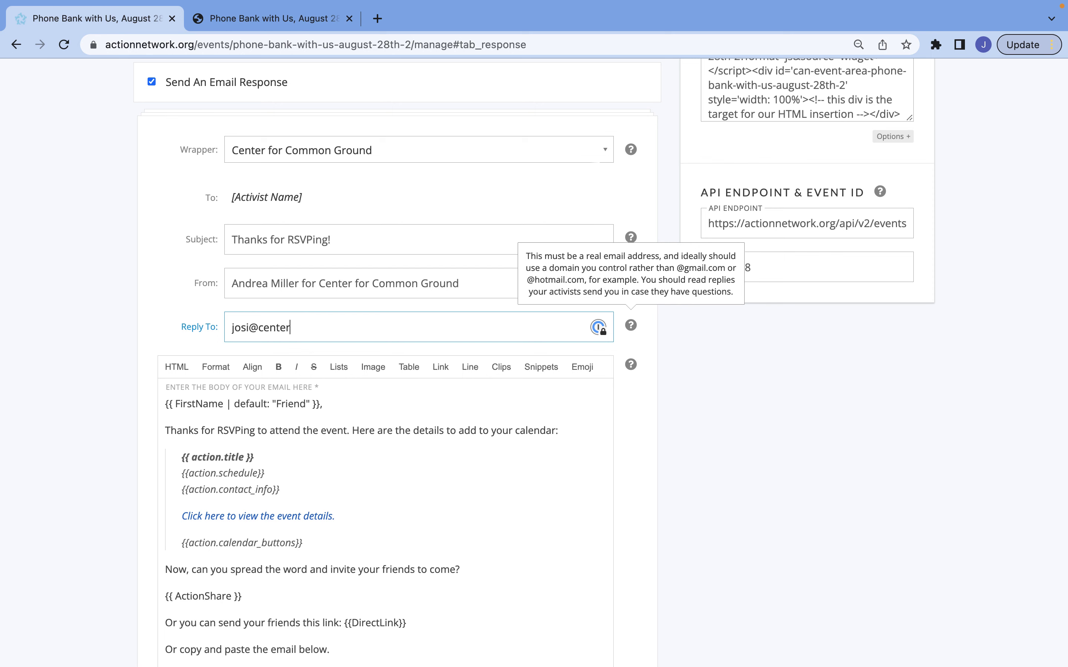
click(456, 541)
scroll(456, 542, down, 5)
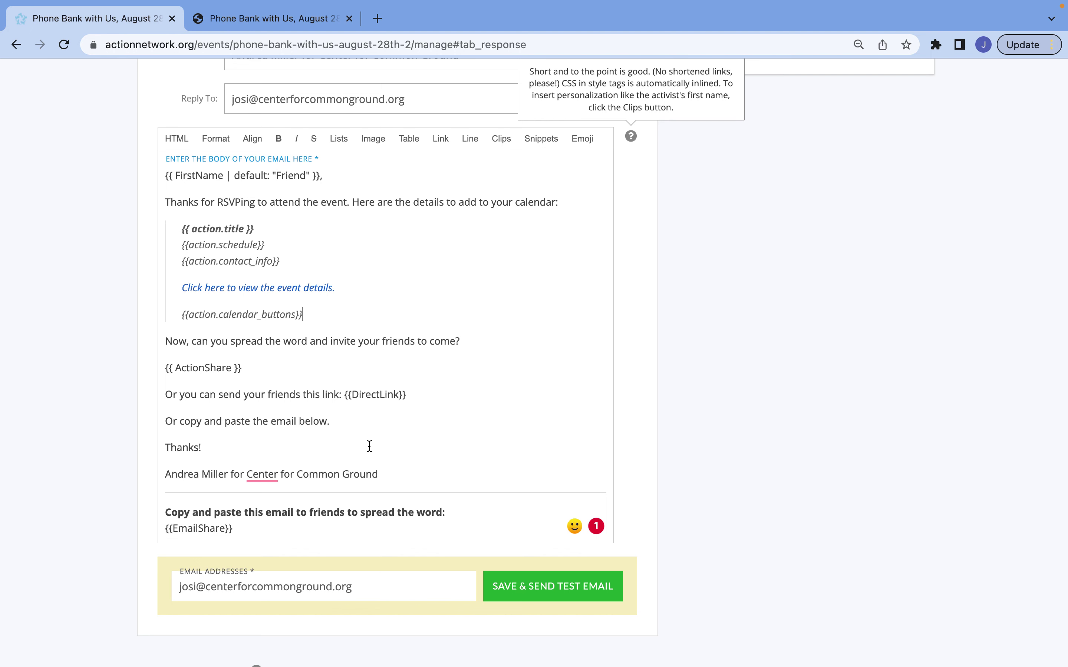
scroll(369, 447, down, 10)
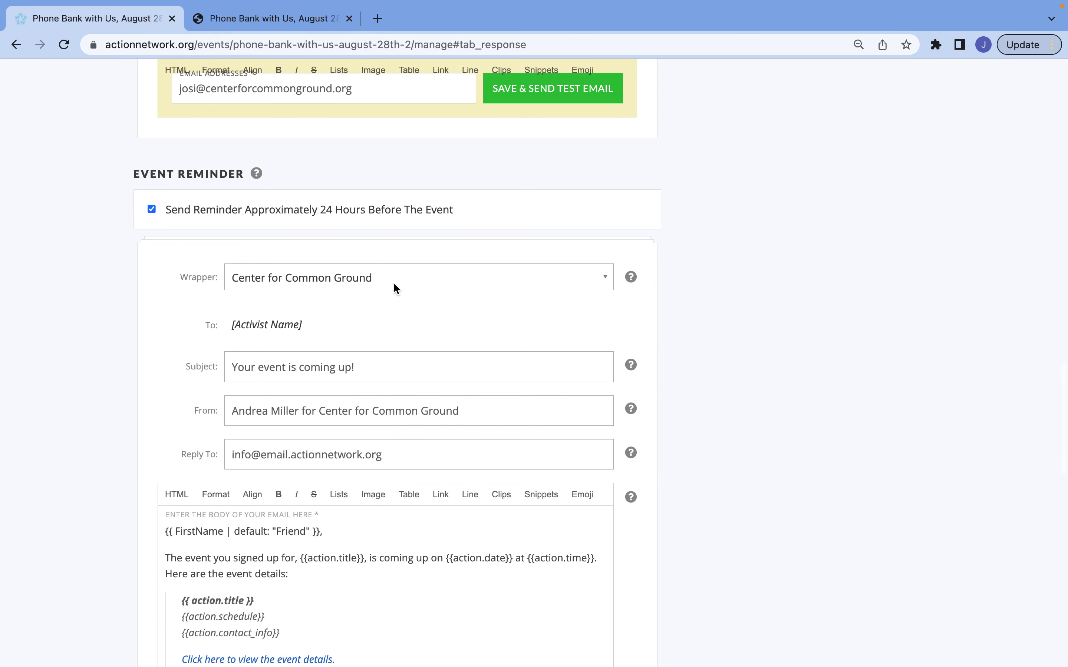
Set the event reminder's reply-to to the organizer's own email address
scroll(355, 373, down, 1)
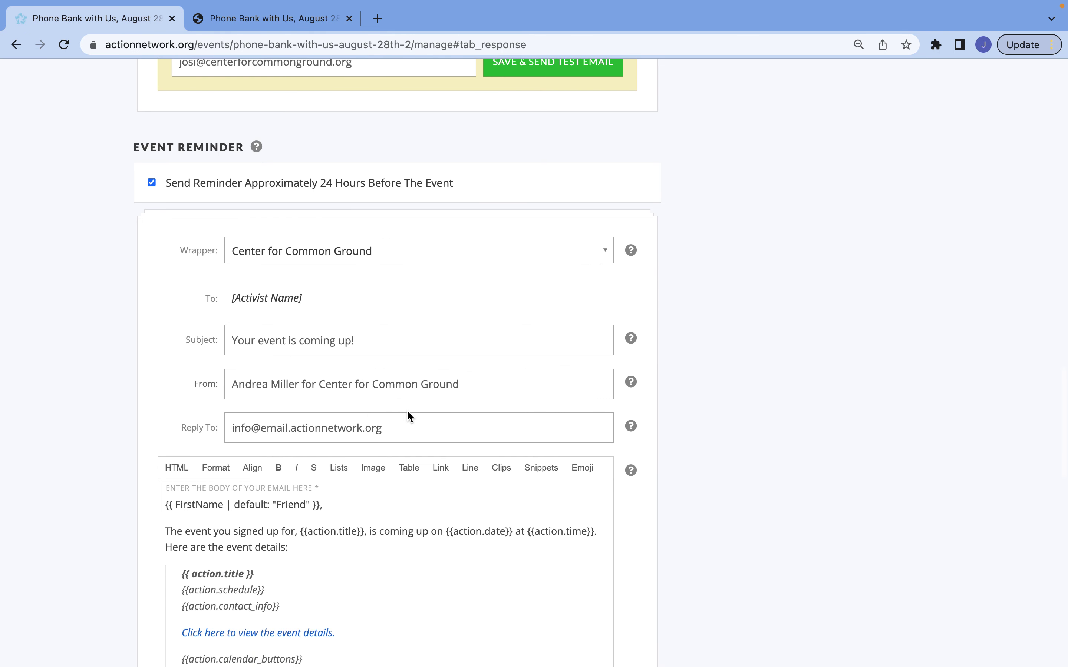
triple_click(403, 437)
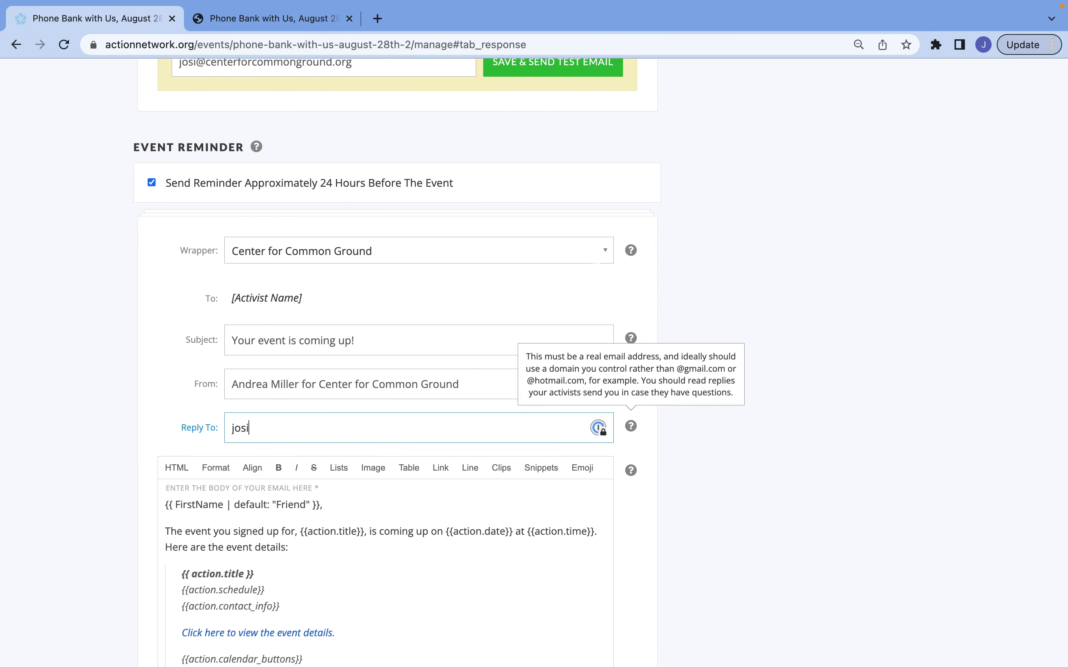
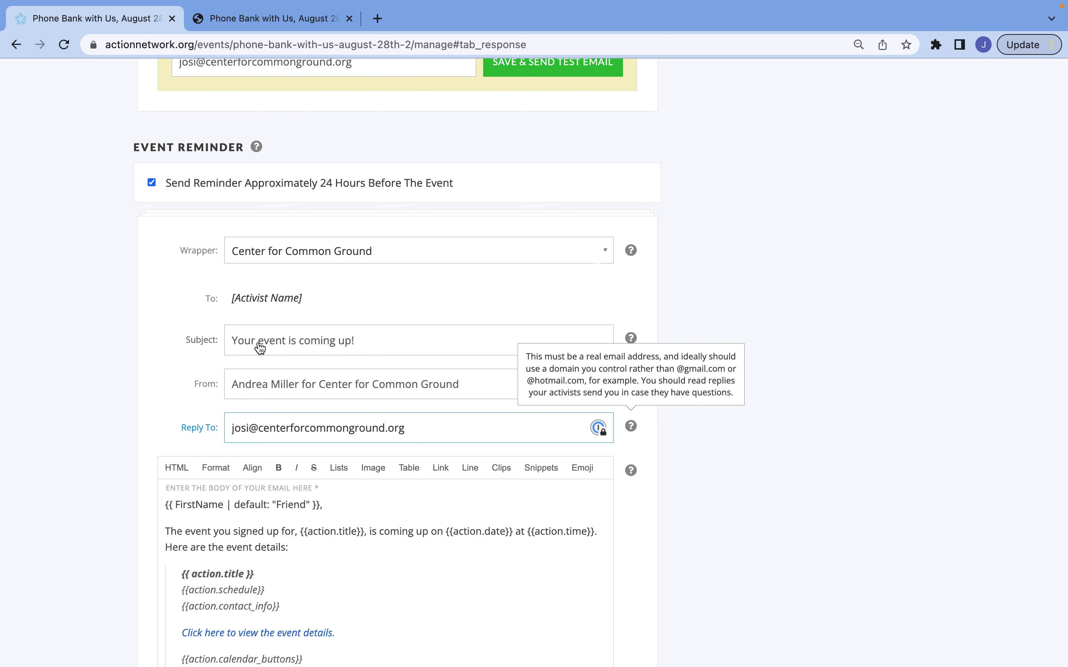
Change the reminder subject to 'Your phone bank event is coming up!'
drag(258, 349, 287, 348)
text(phone ba)
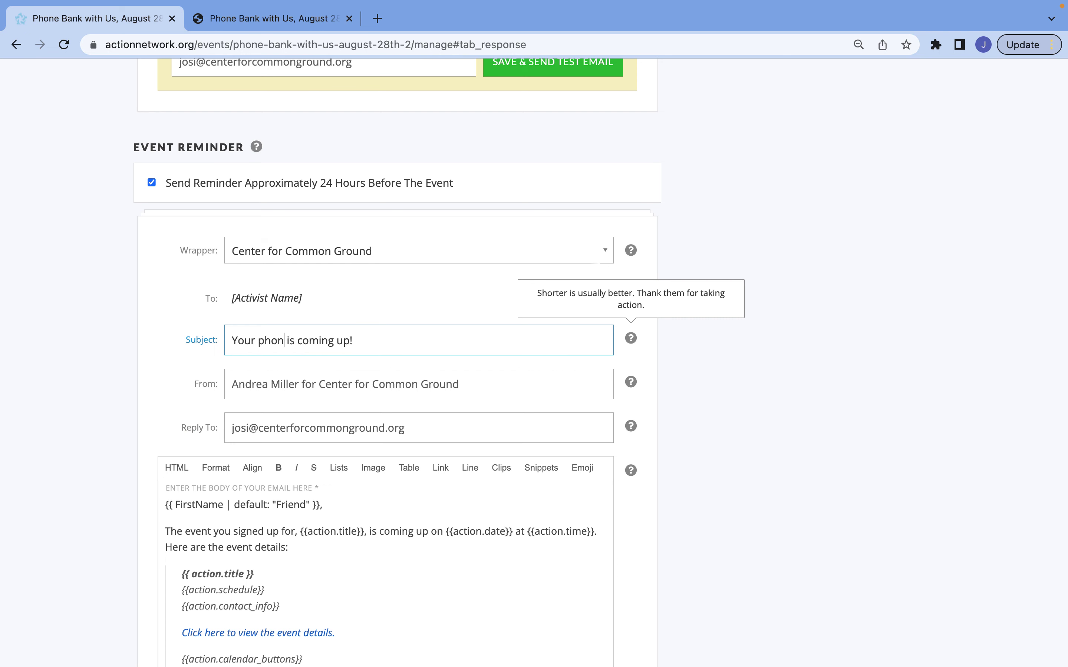
text(nk event)
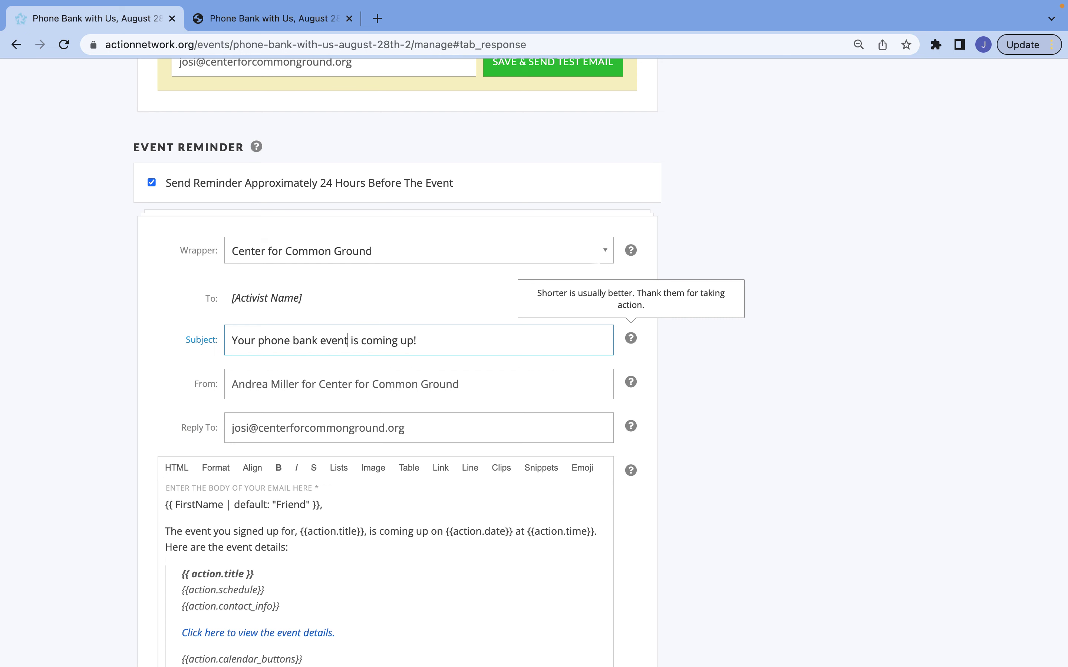
scroll(316, 396, down, 2)
scroll(315, 396, down, 5)
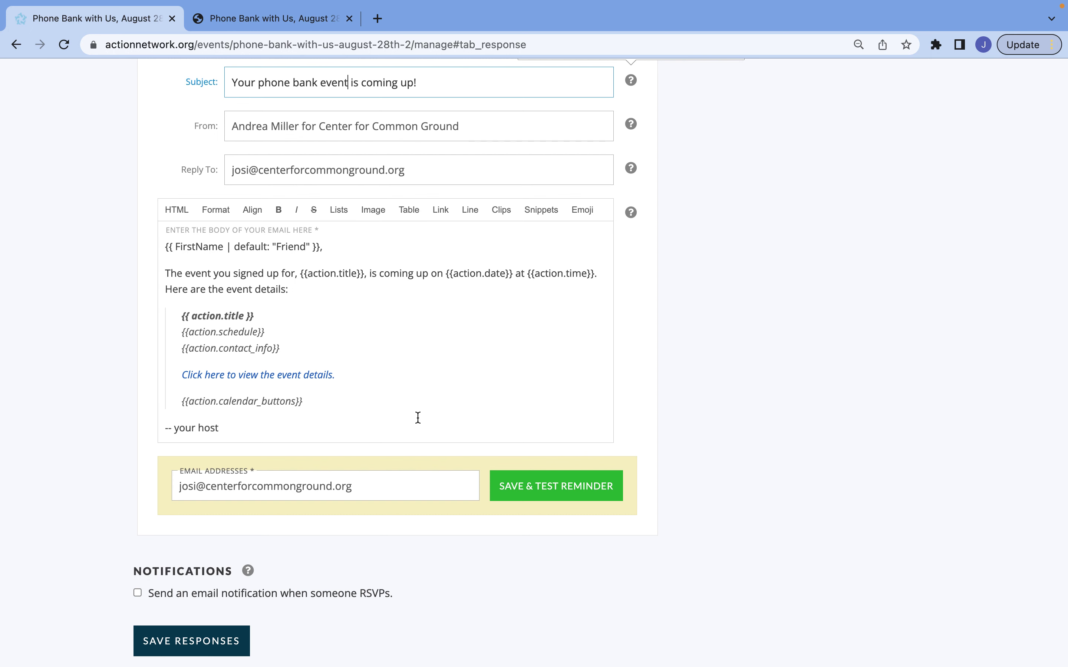
scroll(418, 418, down, 4)
Save the event's response settings, including the updated reminder email
click(204, 469)
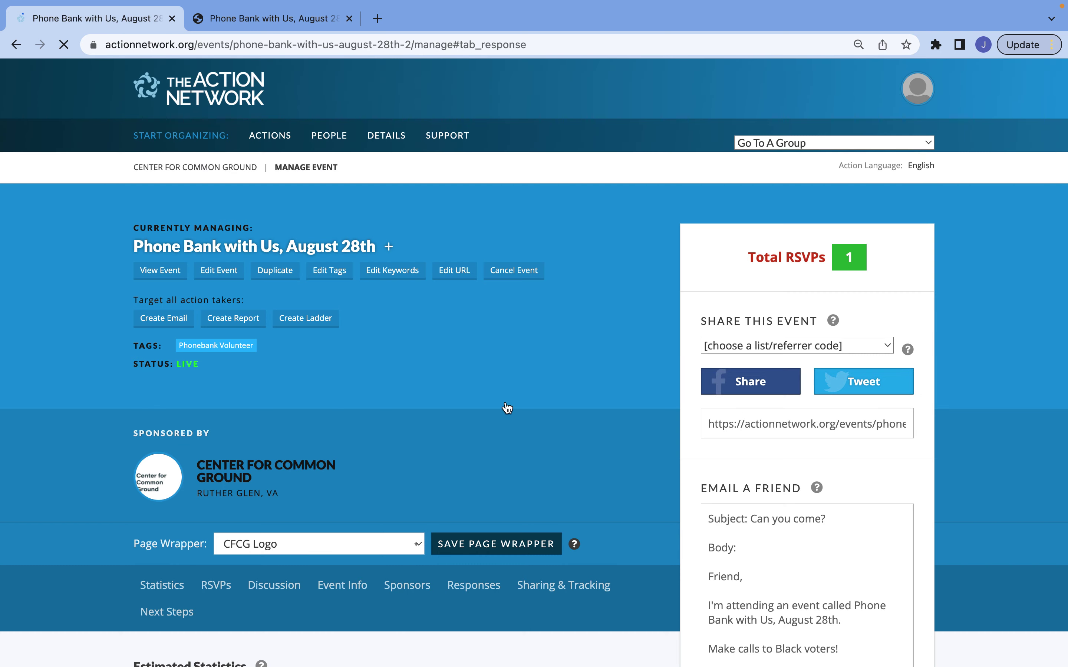
scroll(508, 408, down, 2)
scroll(507, 408, down, 5)
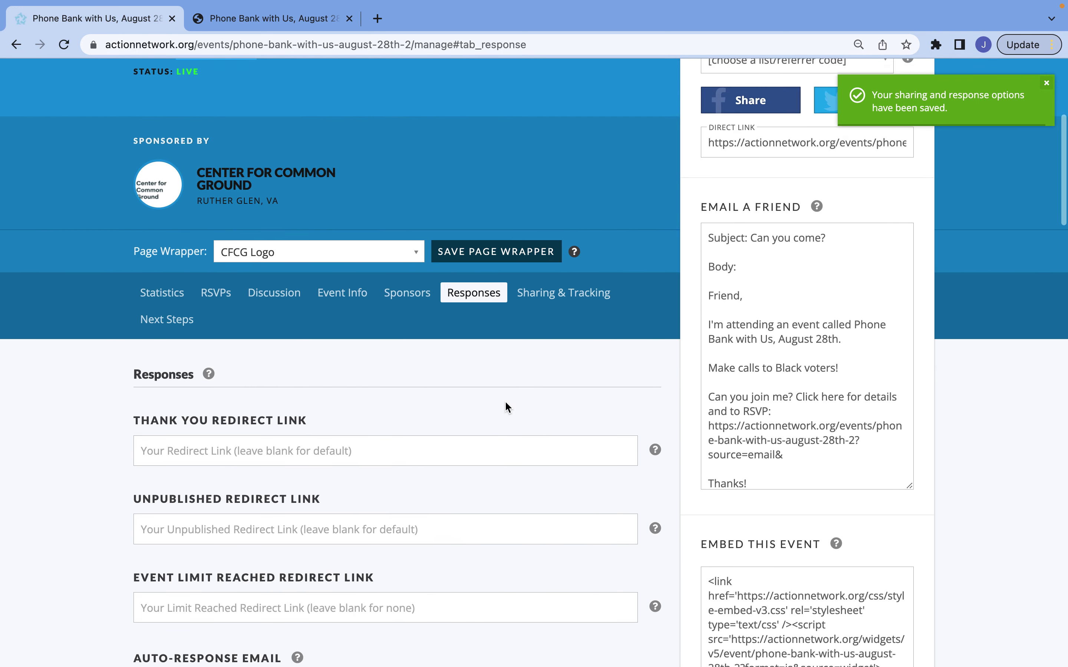
scroll(504, 406, up, 2)
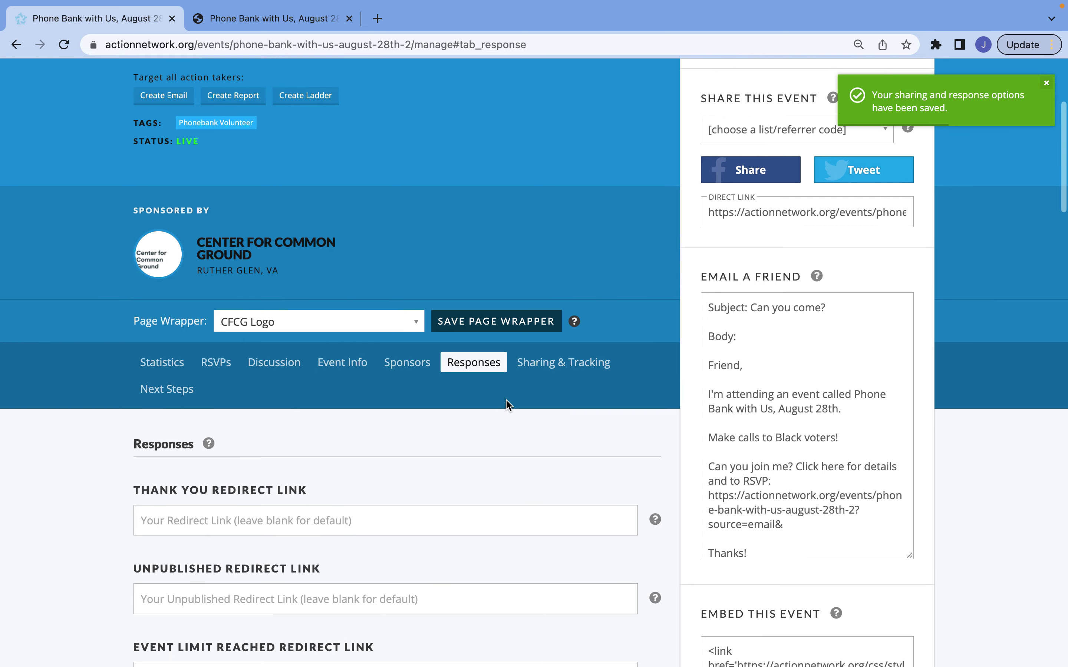
click(538, 367)
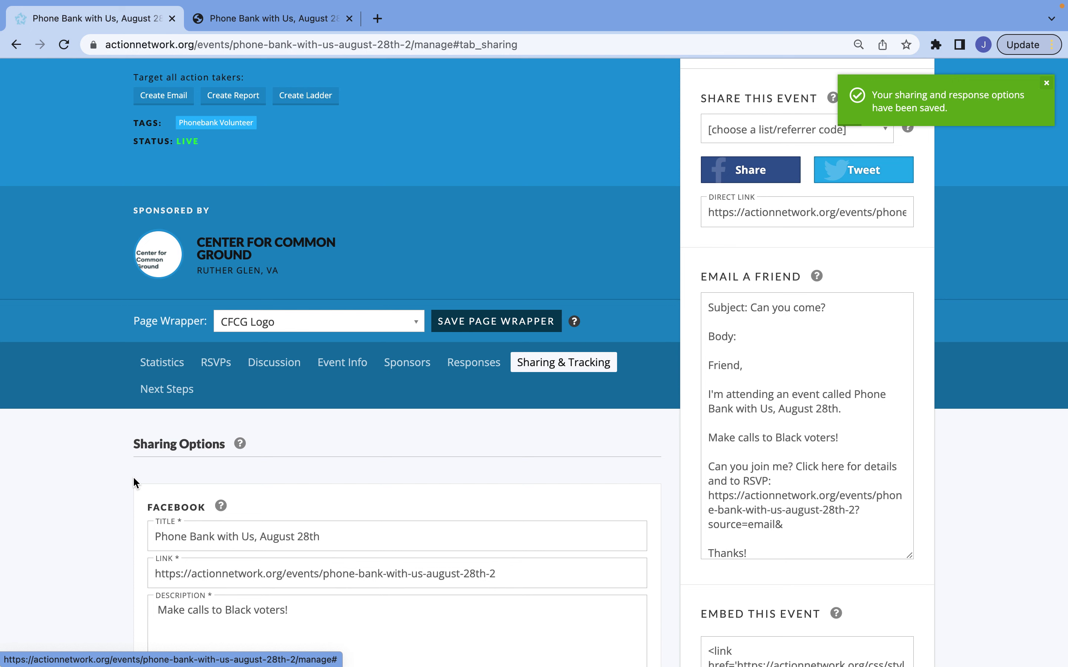
Scroll through the Facebook and Twitter share fields to review the prefilled Twitter message
scroll(132, 477, down, 5)
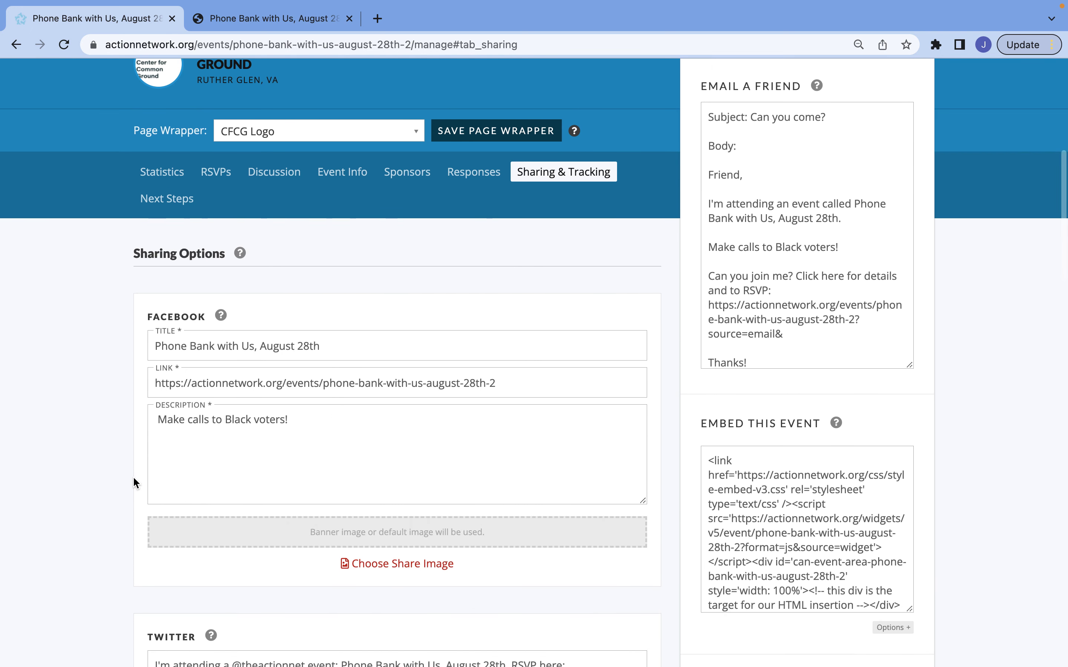
scroll(134, 478, down, 10)
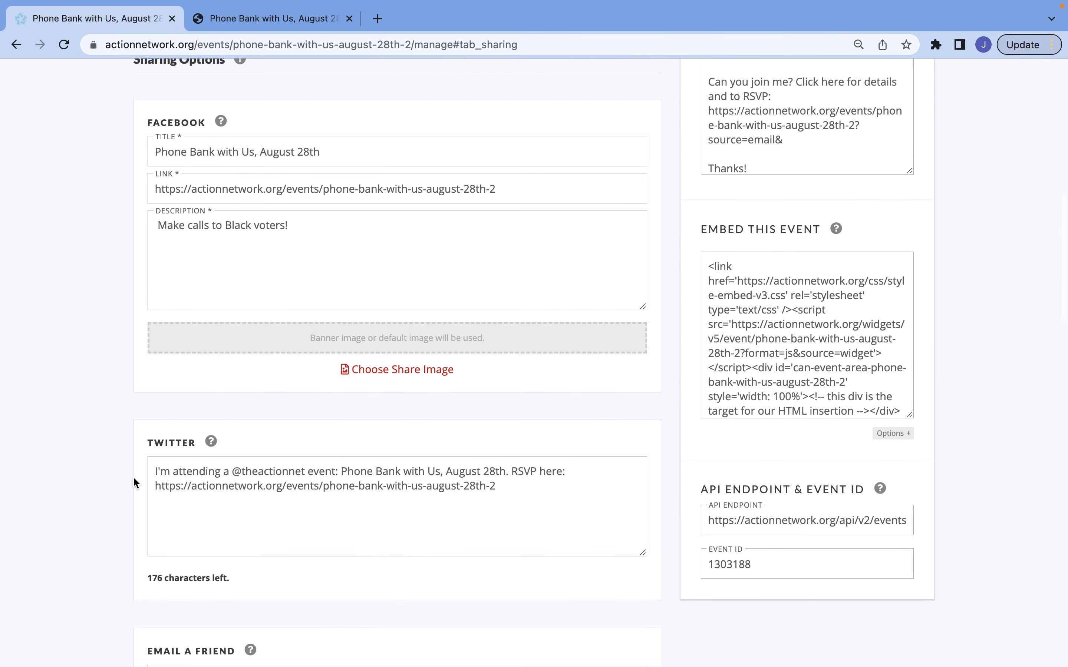
scroll(133, 477, up, 8)
scroll(133, 477, up, 1)
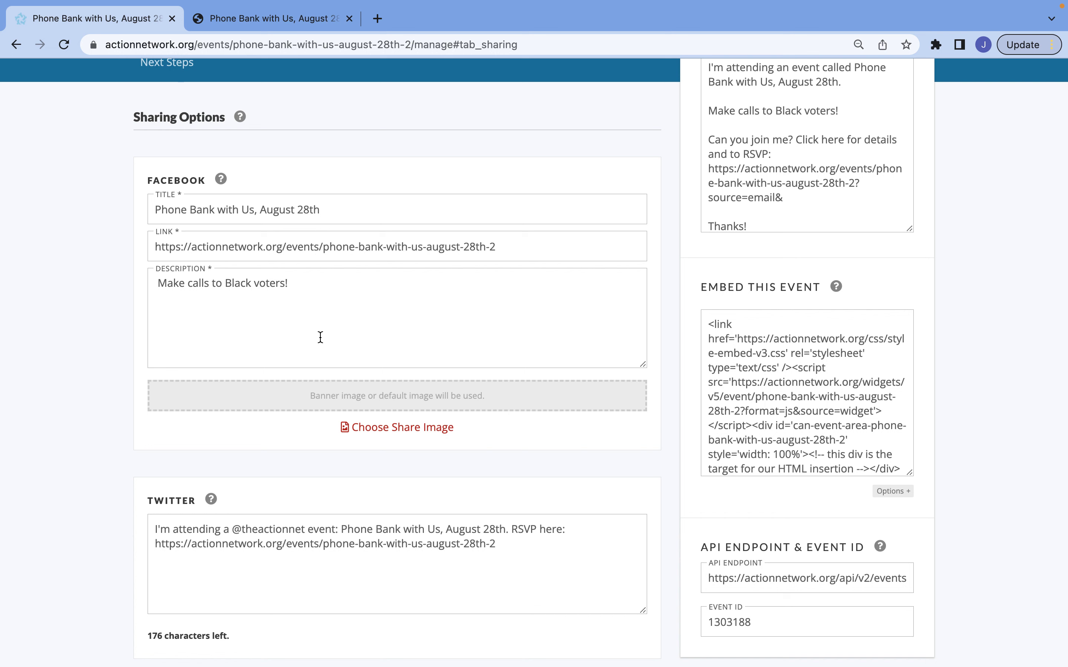
scroll(320, 337, down, 3)
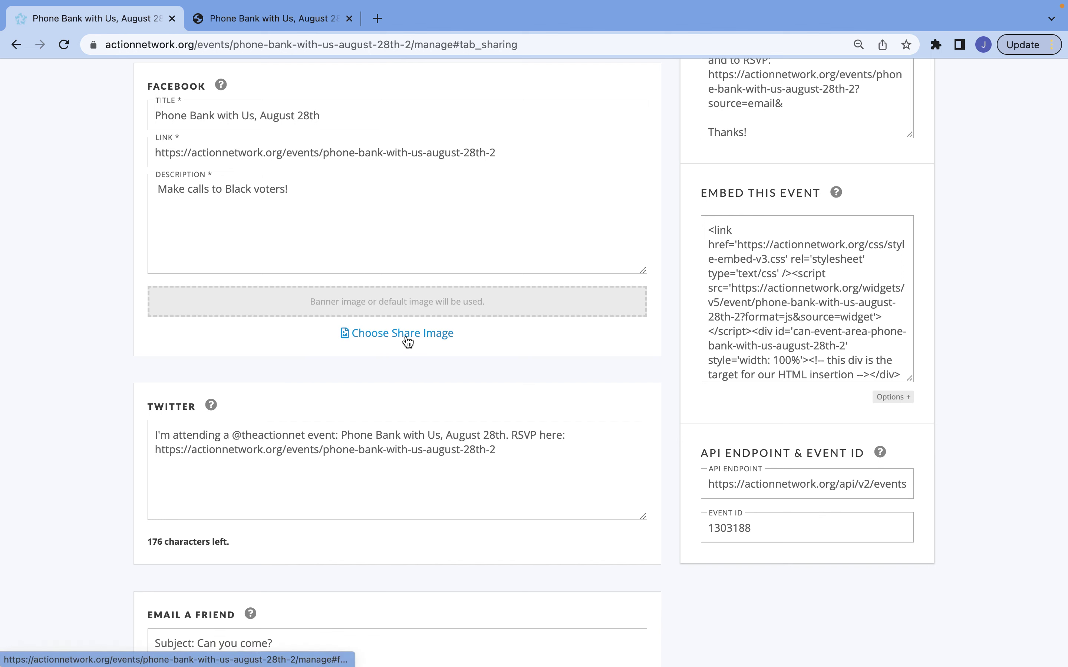
scroll(408, 342, down, 5)
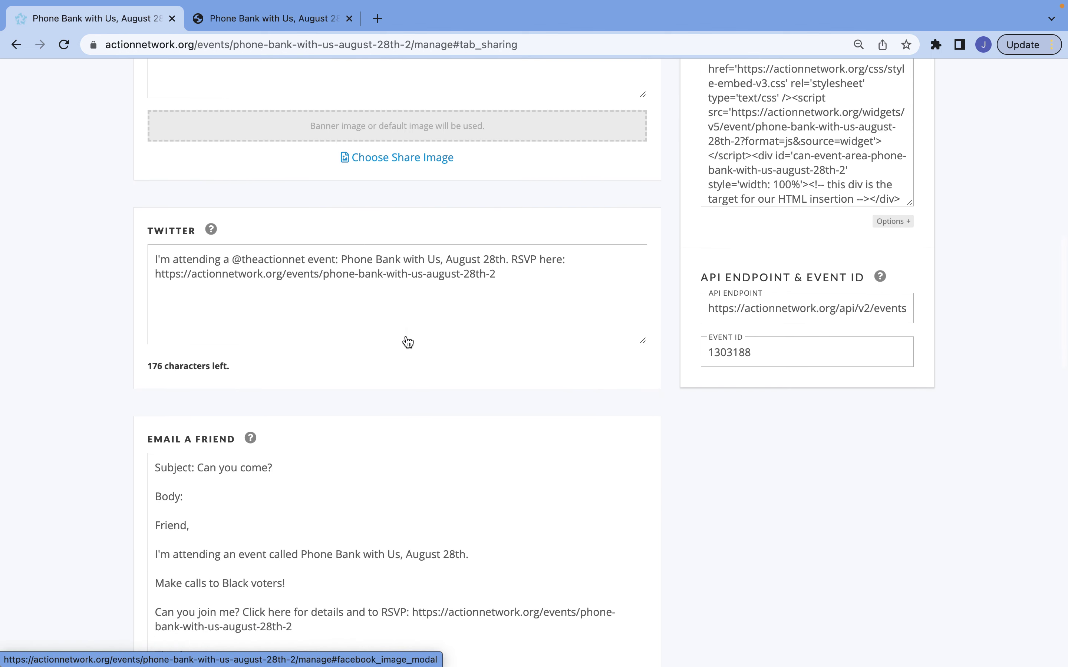
click(242, 260)
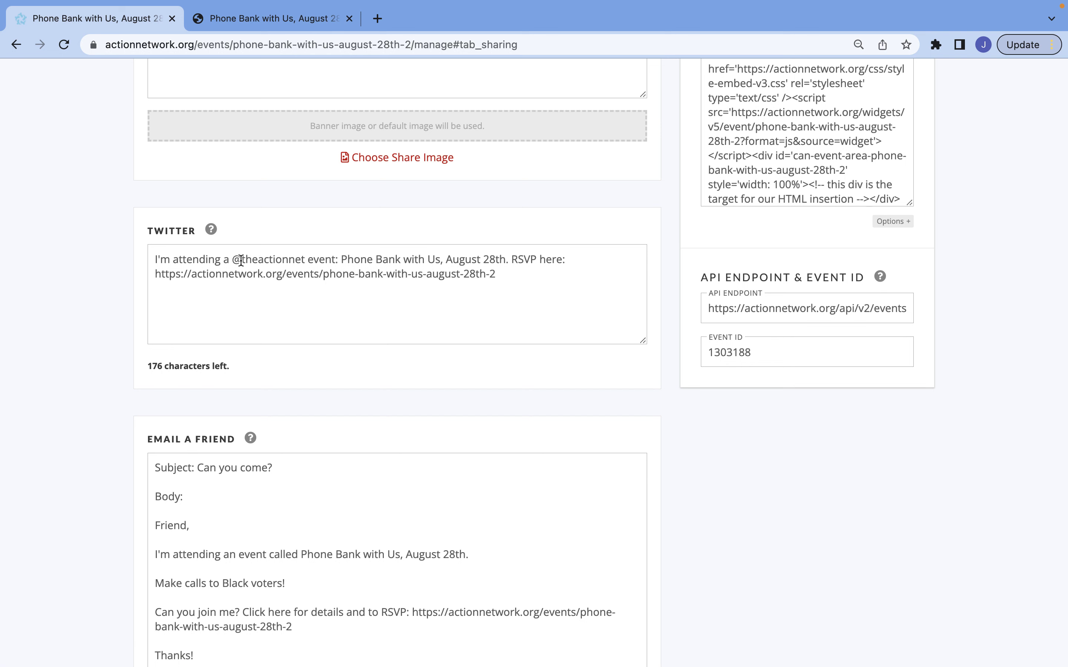
double_click(261, 260)
text(ctr4cmnground)
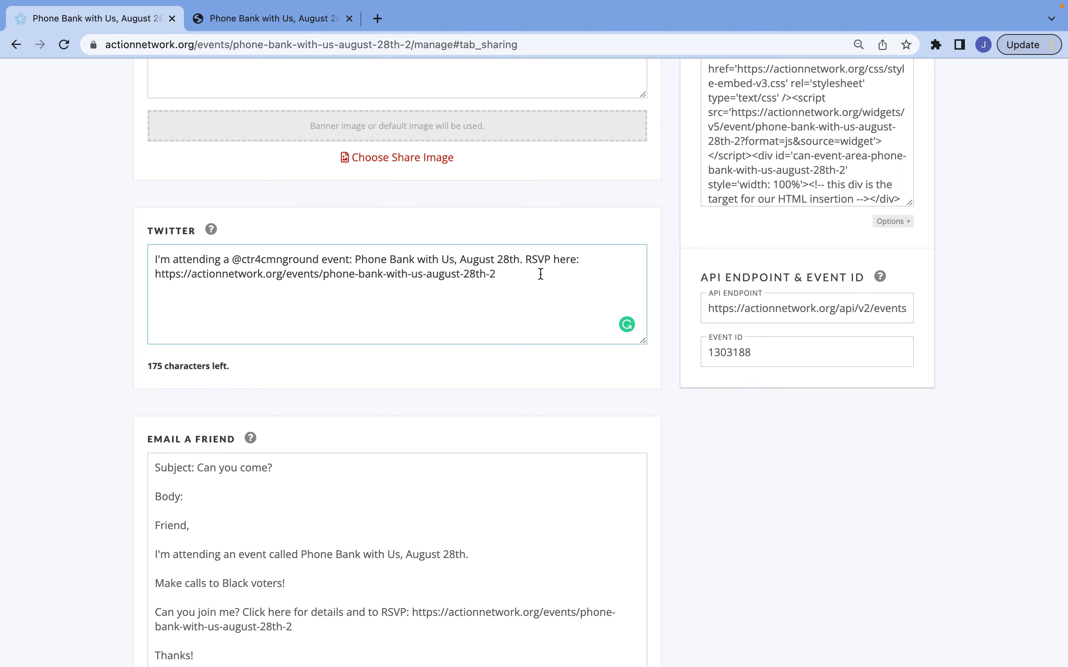
Review the friend email's RSVP link line and scroll down to Save Options
scroll(539, 274, down, 5)
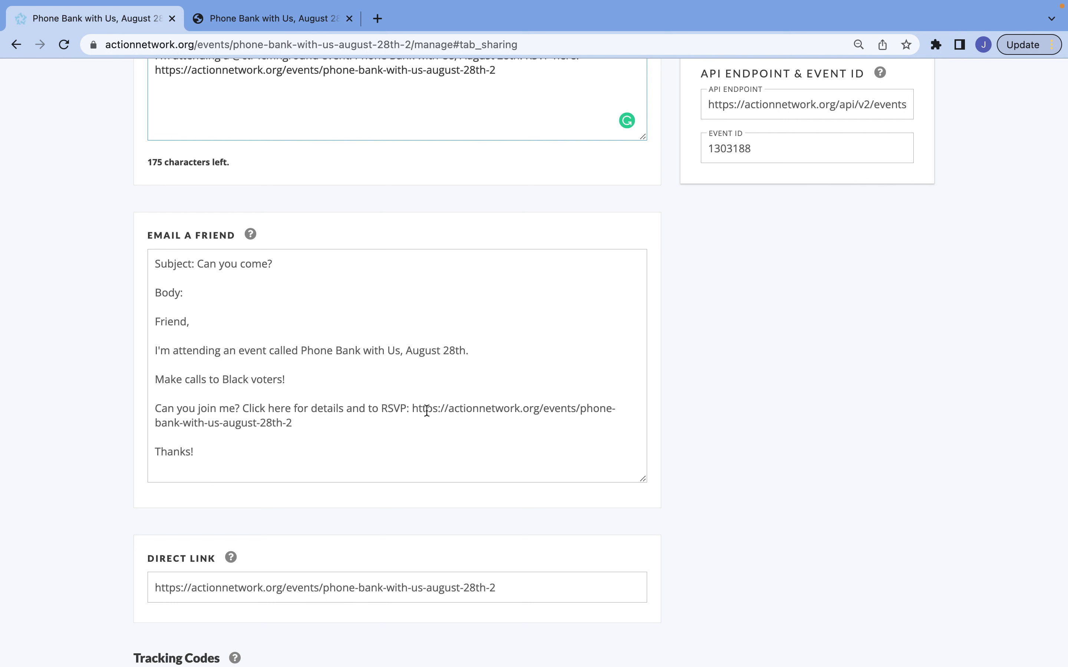
drag(382, 405, 393, 422)
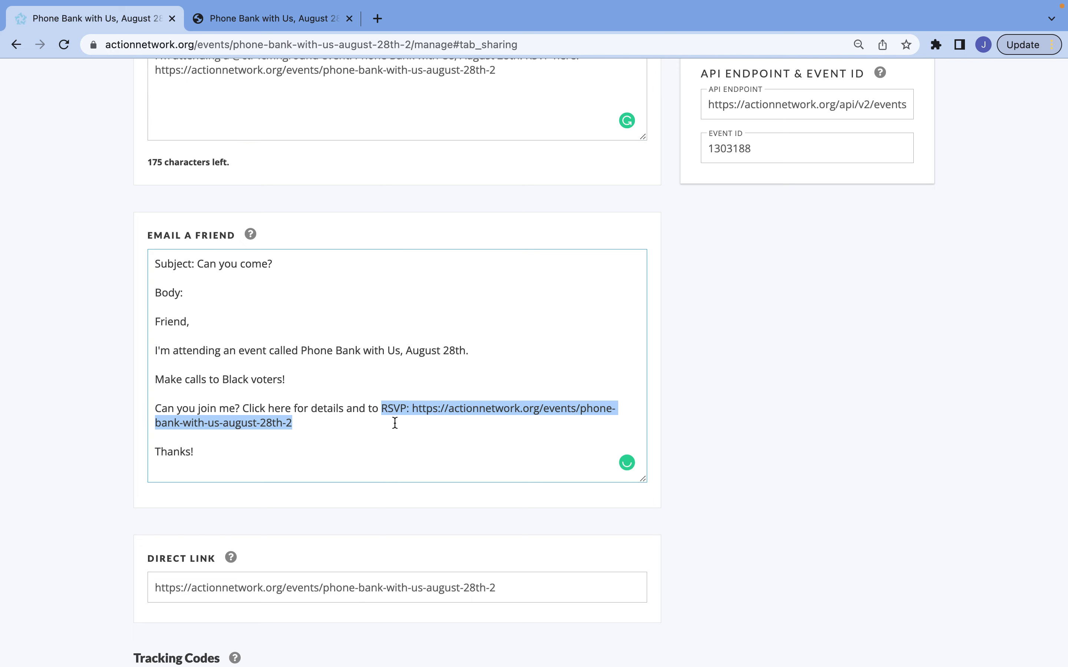
click(390, 435)
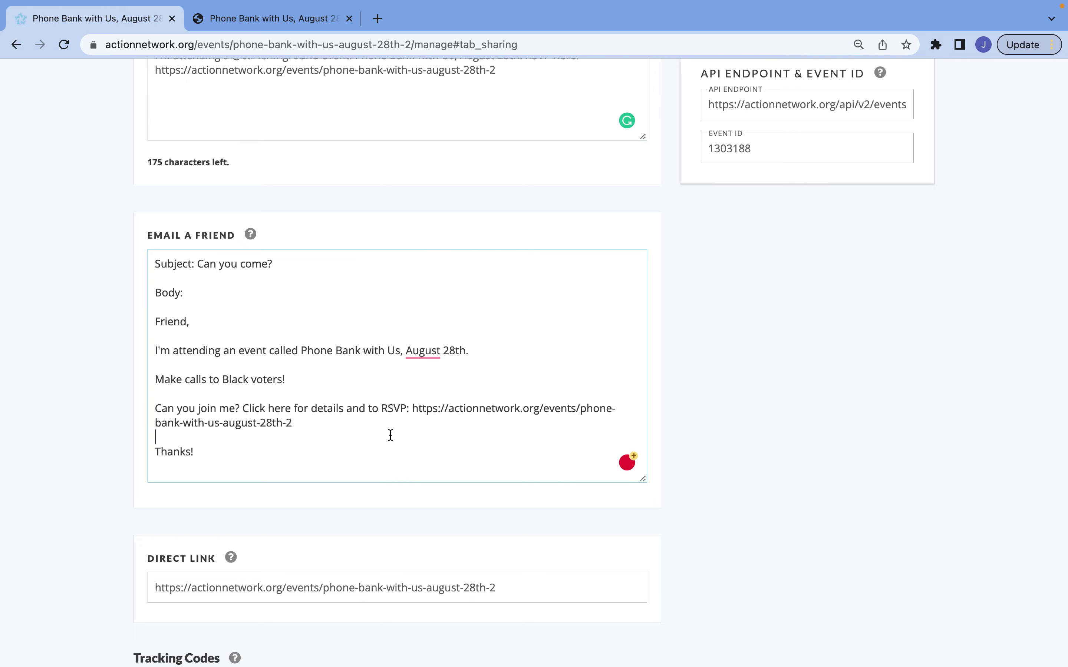
scroll(390, 435, down, 5)
scroll(390, 436, down, 8)
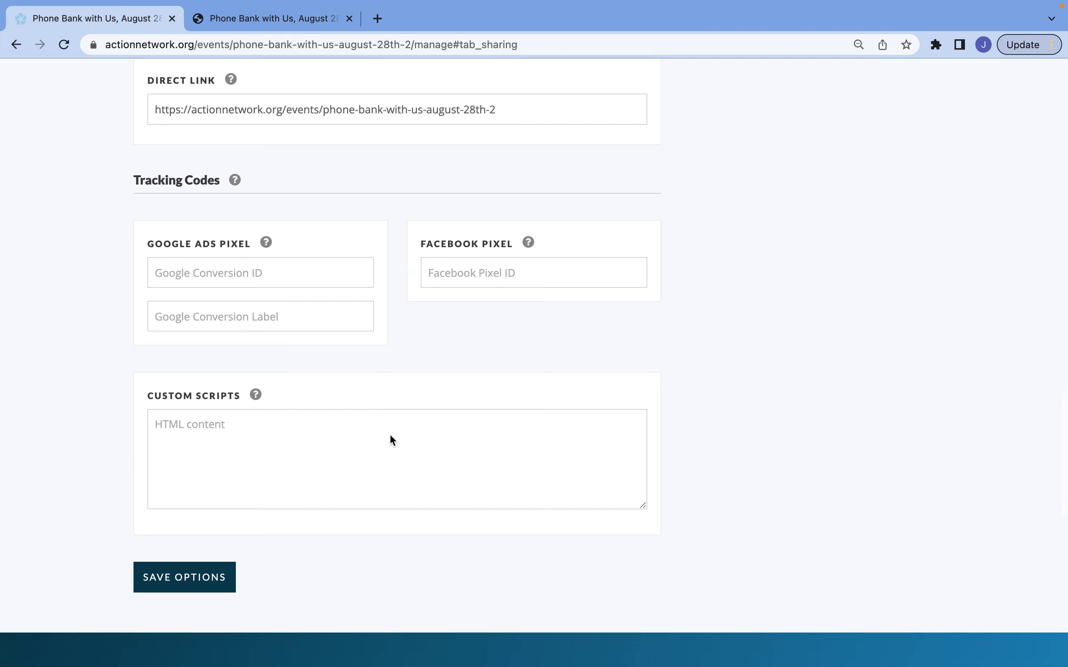
Save the event's updated Twitter share text and sharing options
click(214, 478)
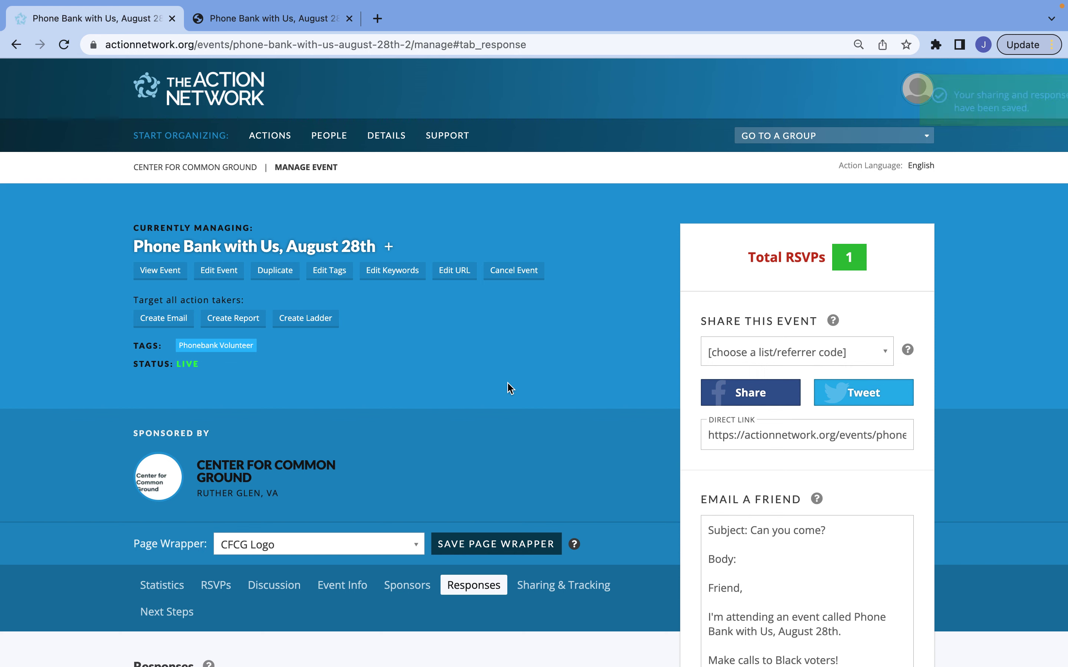
scroll(510, 388, down, 4)
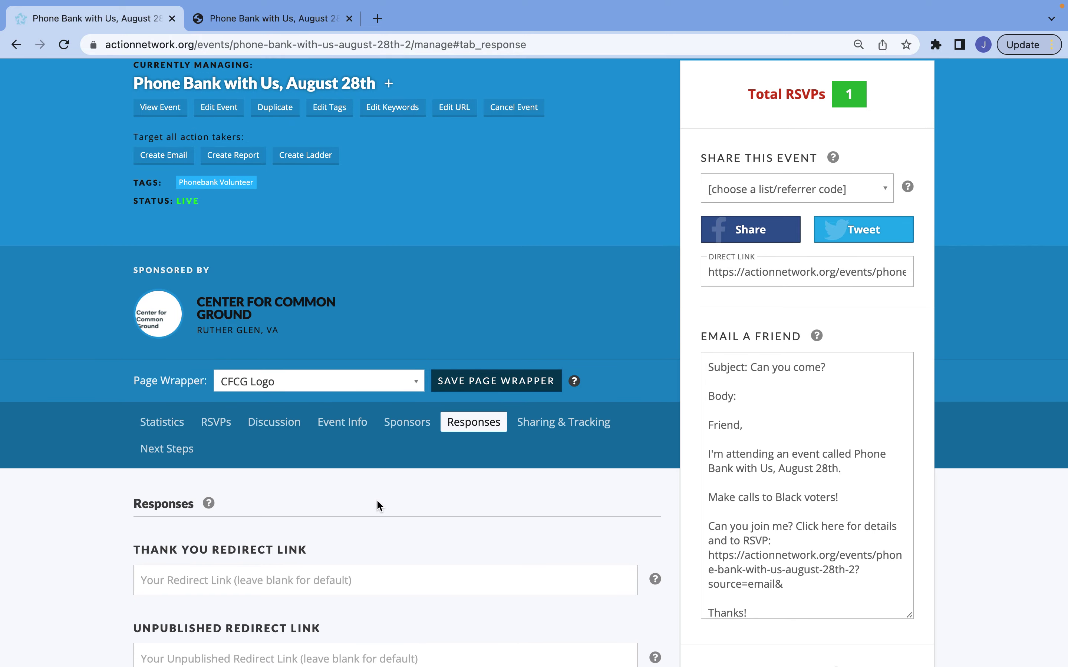
Check the Sponsors tab, view the Latest 100 Activists RSVP table, then go to Center for Common Ground
click(402, 423)
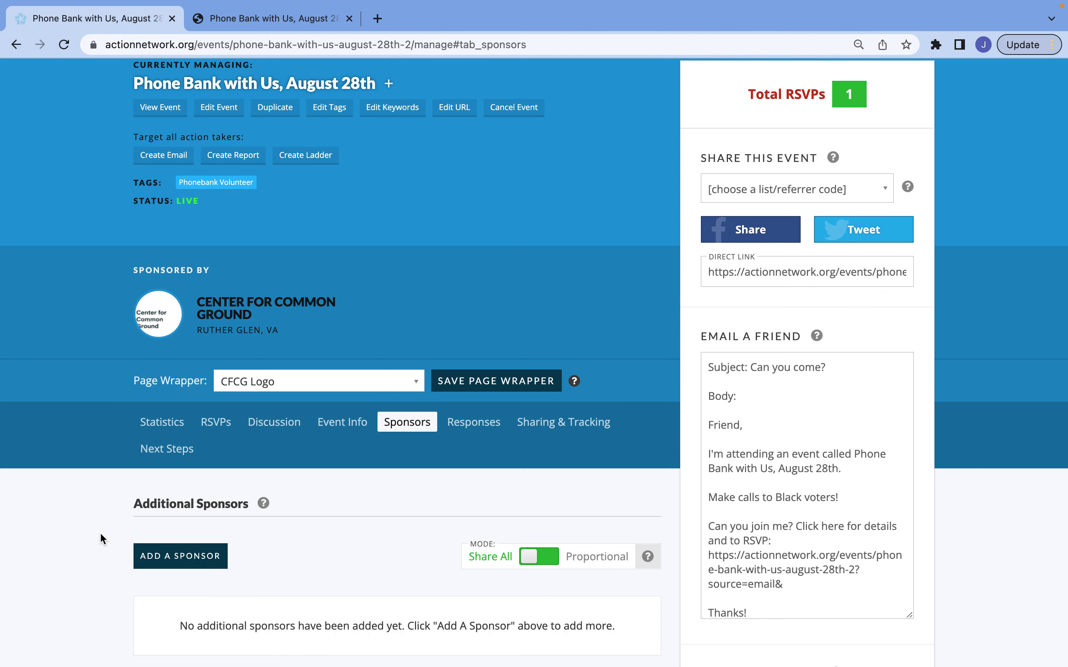
scroll(101, 534, down, 2)
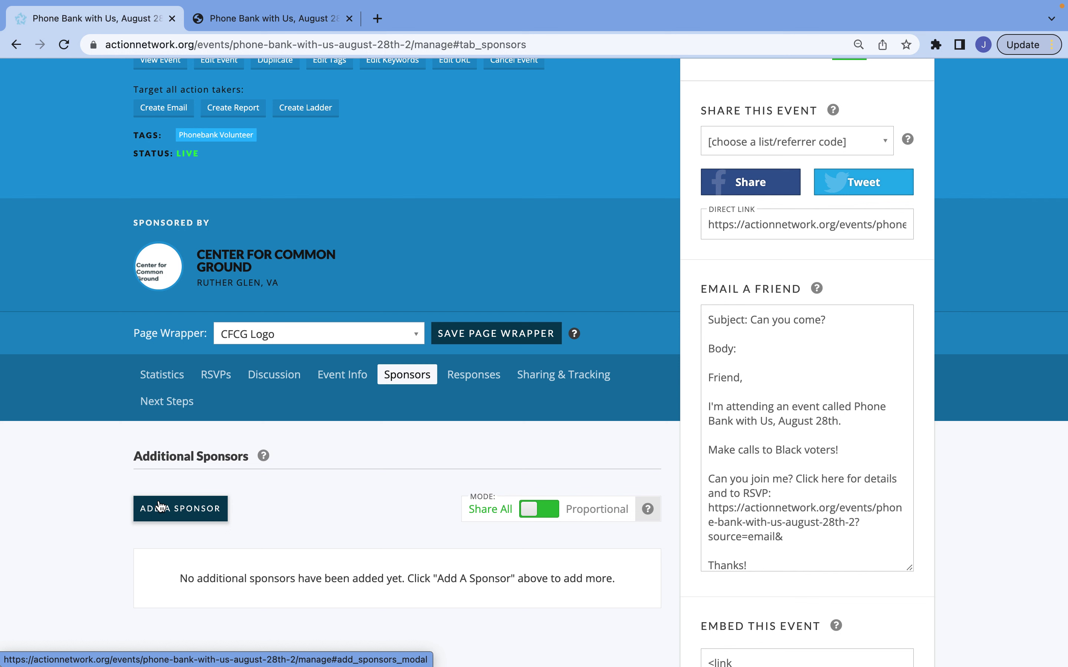
click(215, 378)
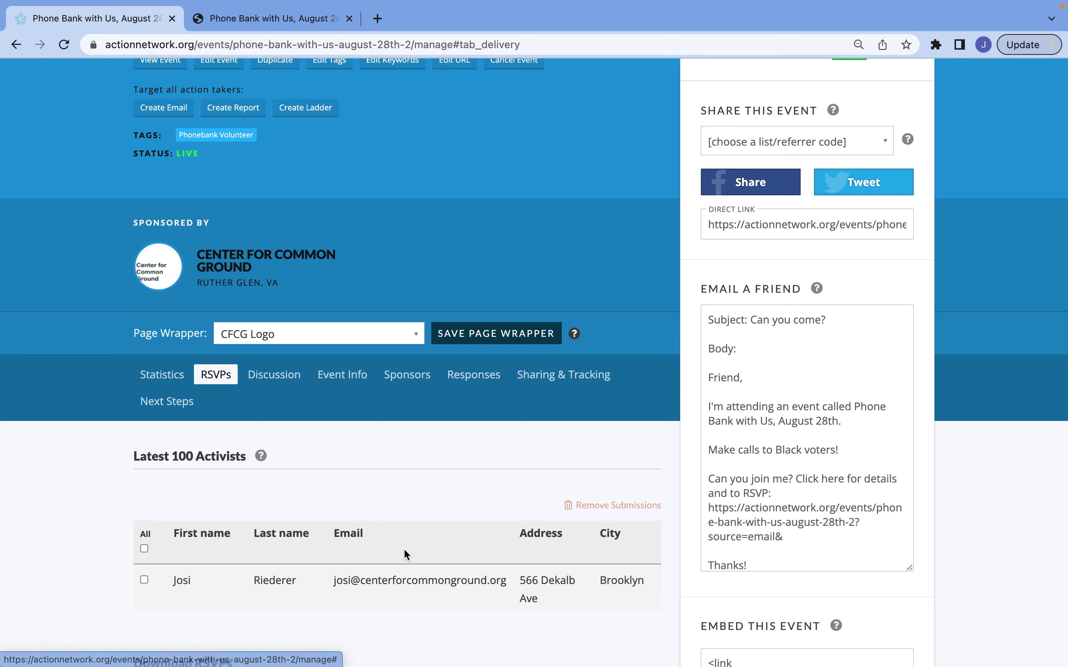
scroll(437, 544, right, 2)
scroll(436, 544, left, 2)
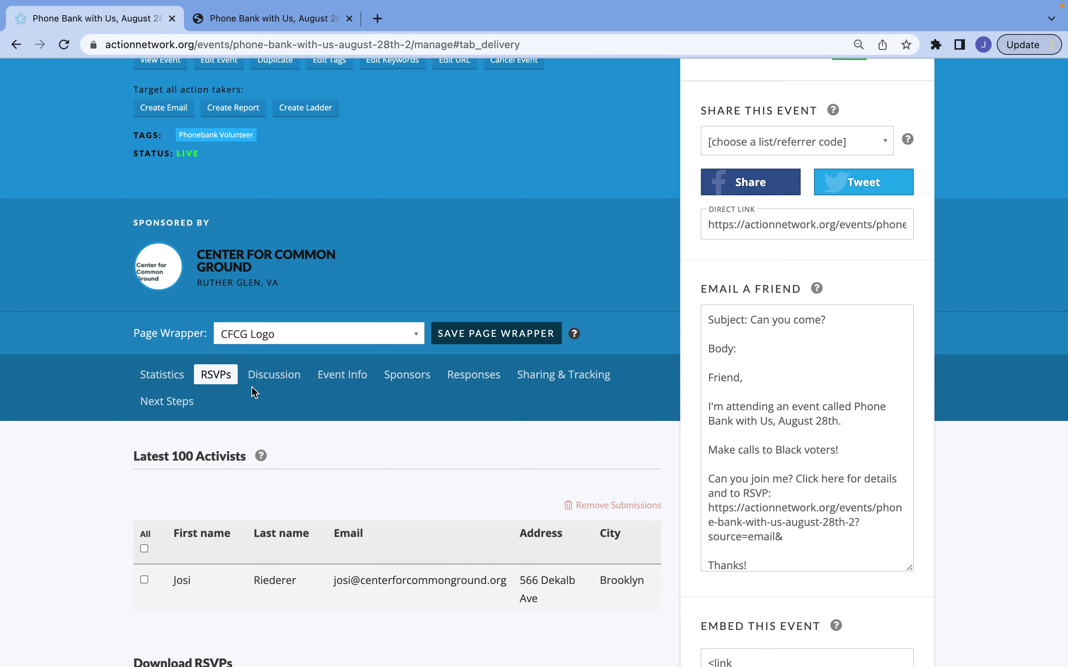
scroll(255, 388, up, 3)
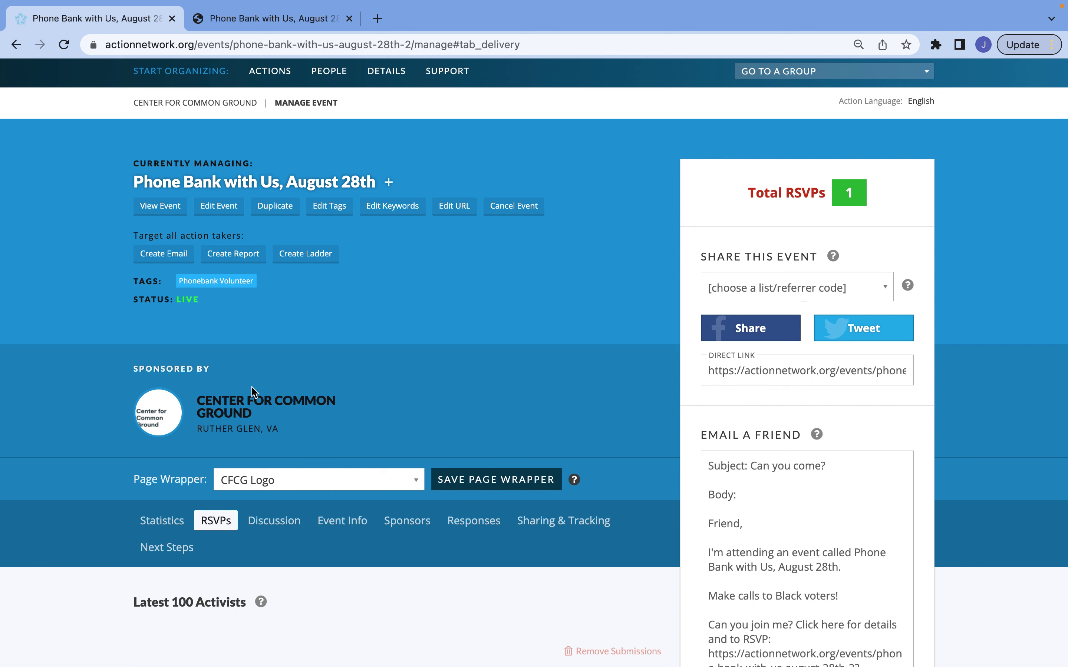
click(220, 104)
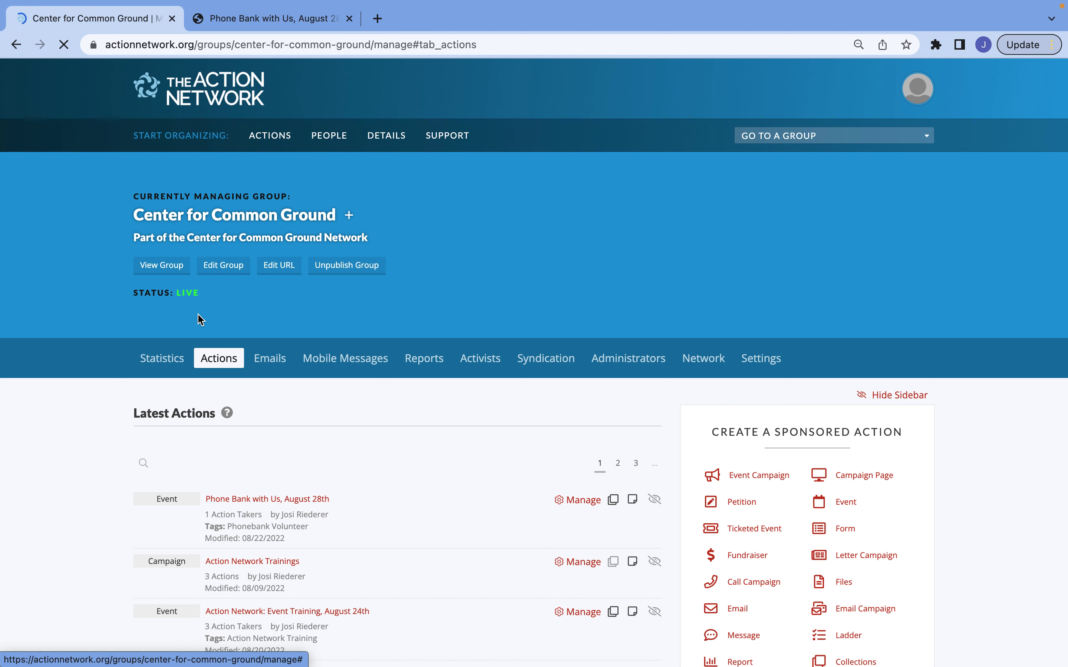
Open the Phone Bank event's Manage page, then return to the Center for Common Ground group page
scroll(404, 459, down, 2)
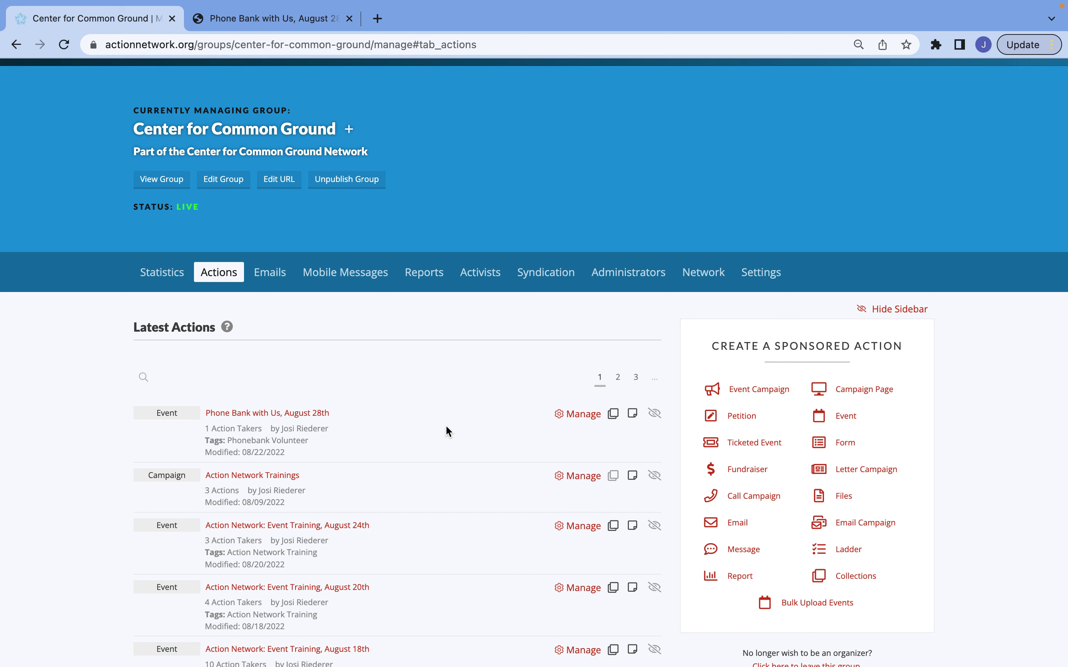
click(569, 425)
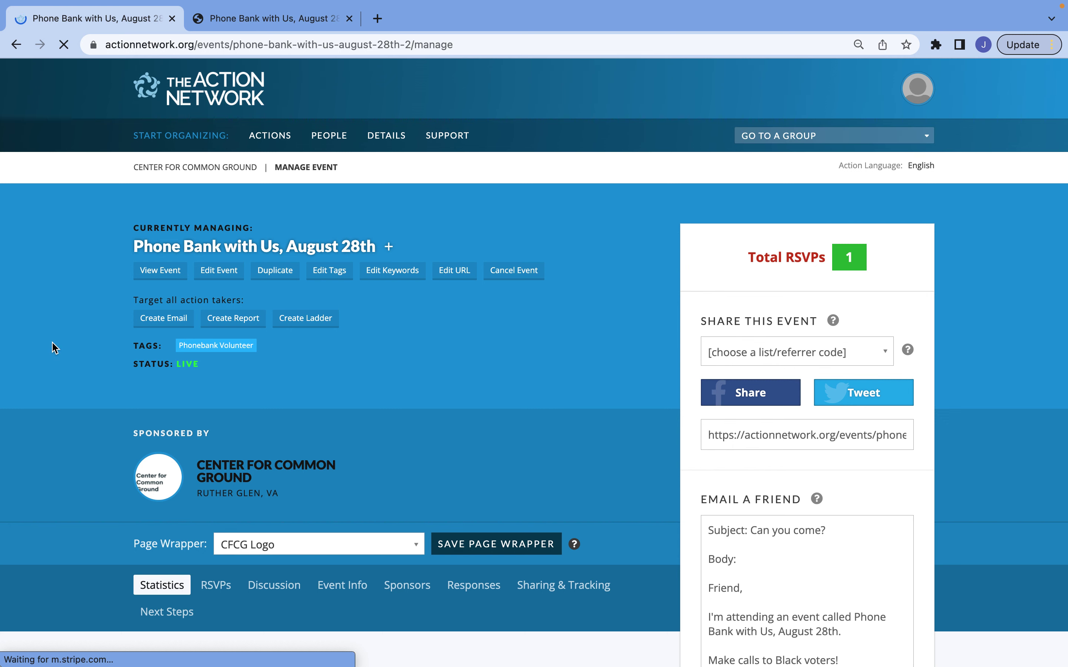
click(16, 47)
click(17, 46)
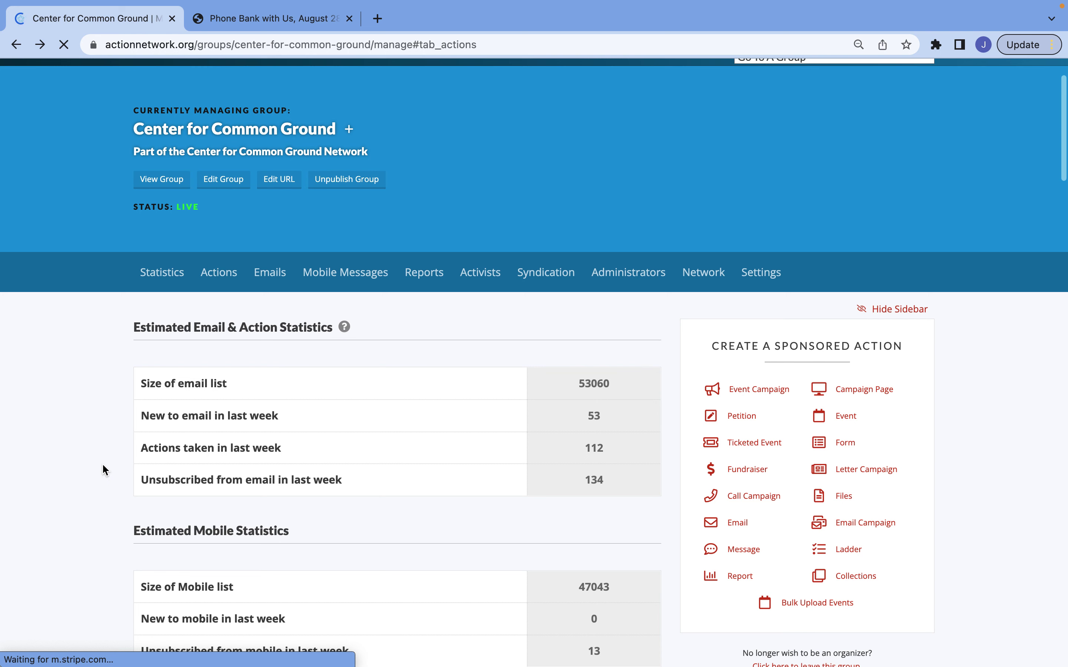
scroll(101, 463, up, 3)
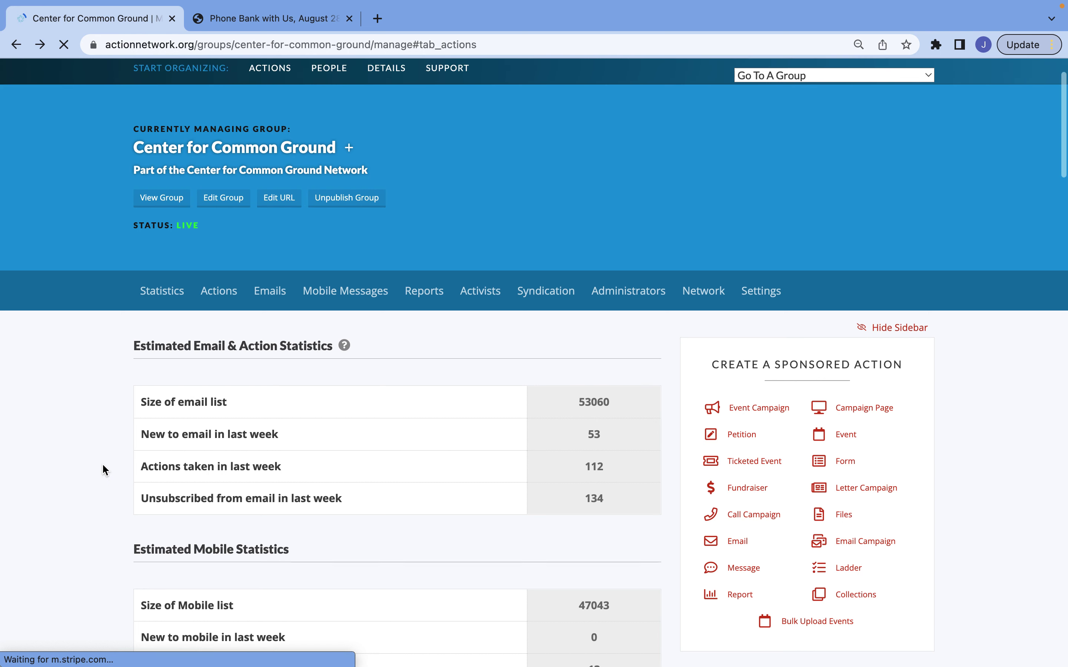